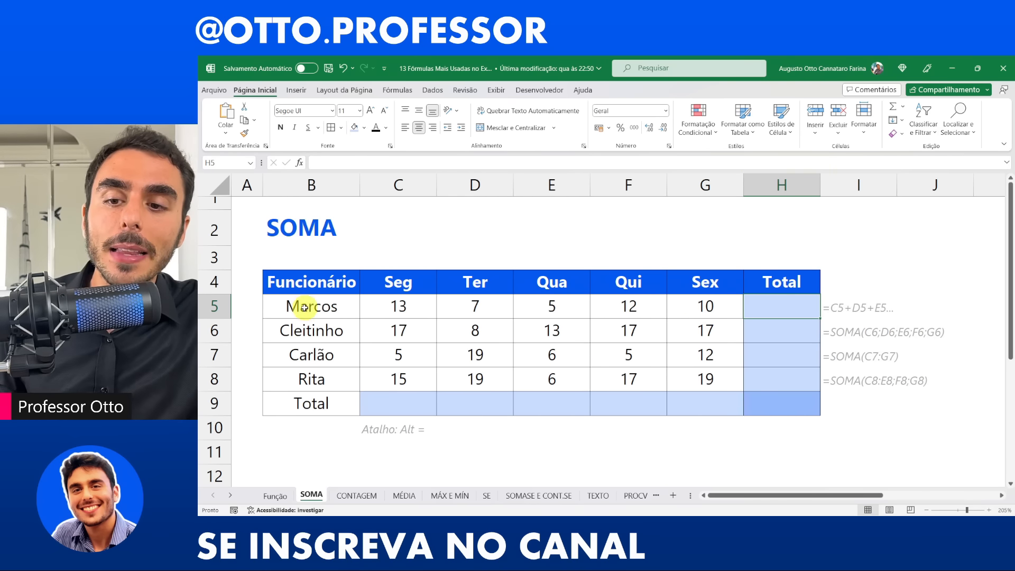
drag(294, 306, 706, 380)
drag(398, 280, 680, 379)
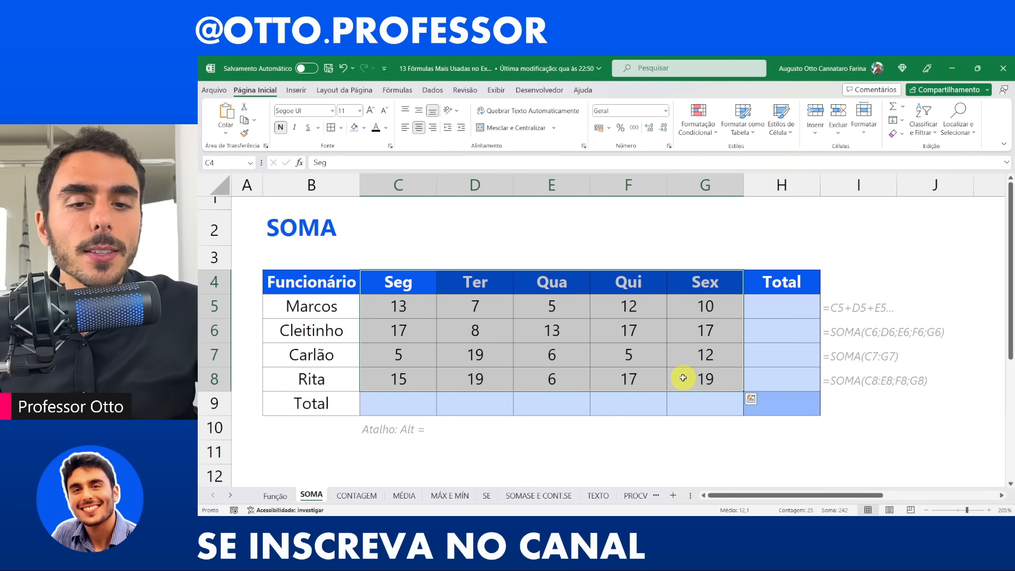
drag(402, 280, 709, 378)
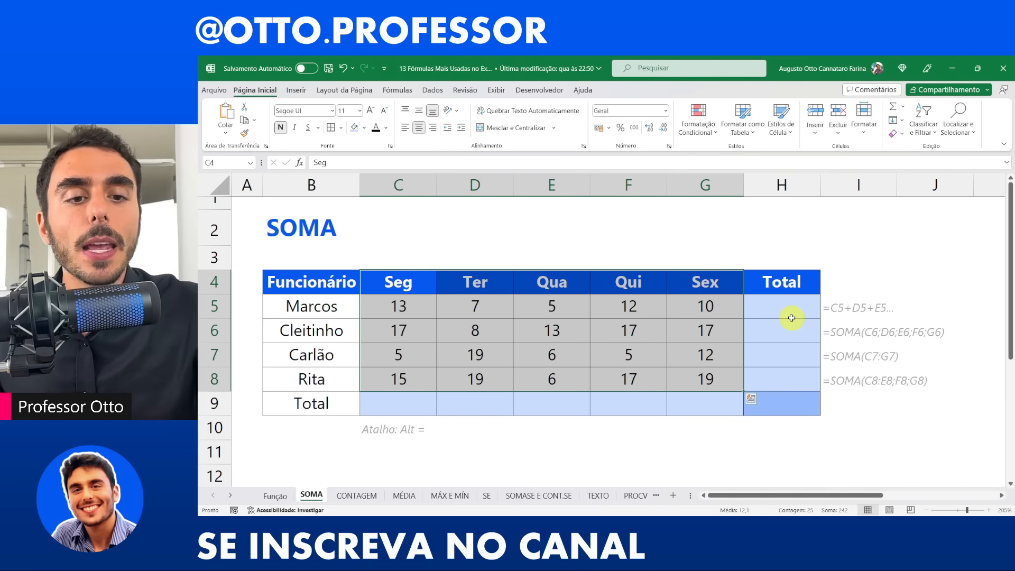
click(792, 317)
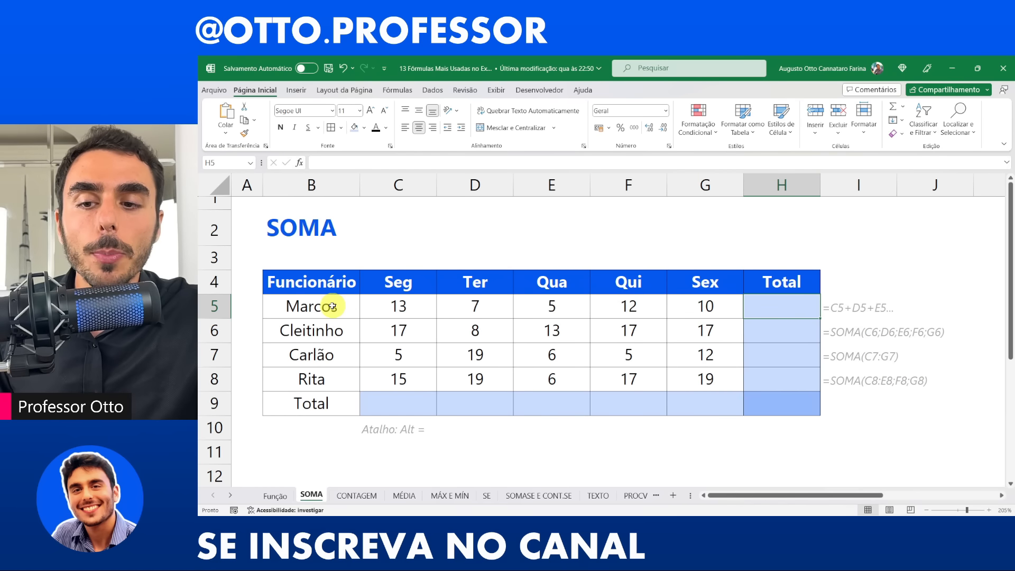
drag(332, 306, 736, 307)
Enter the addition formula =C5+D5+E5+G5 in cell H5 of the Total column
click(787, 313)
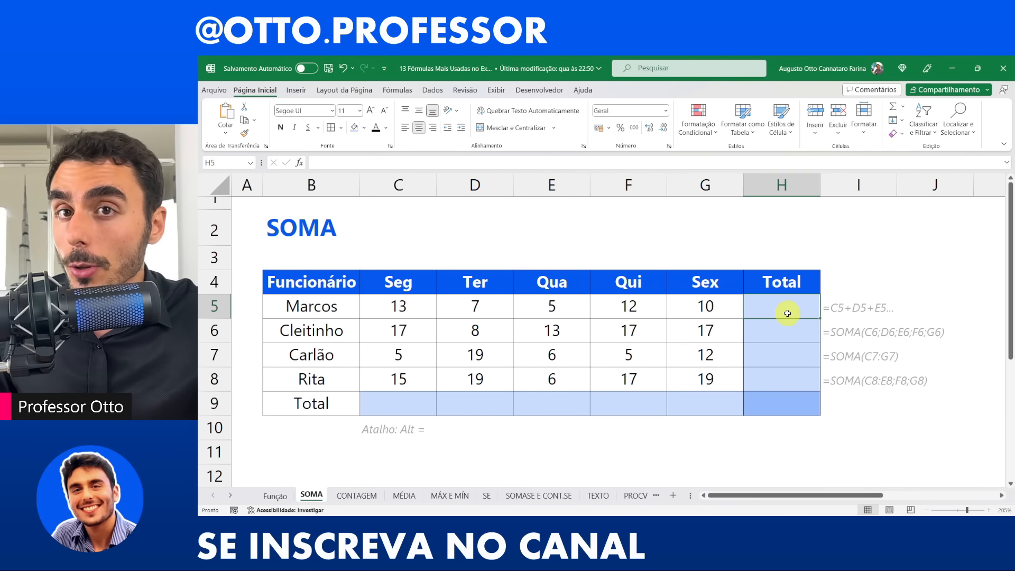
text(=)
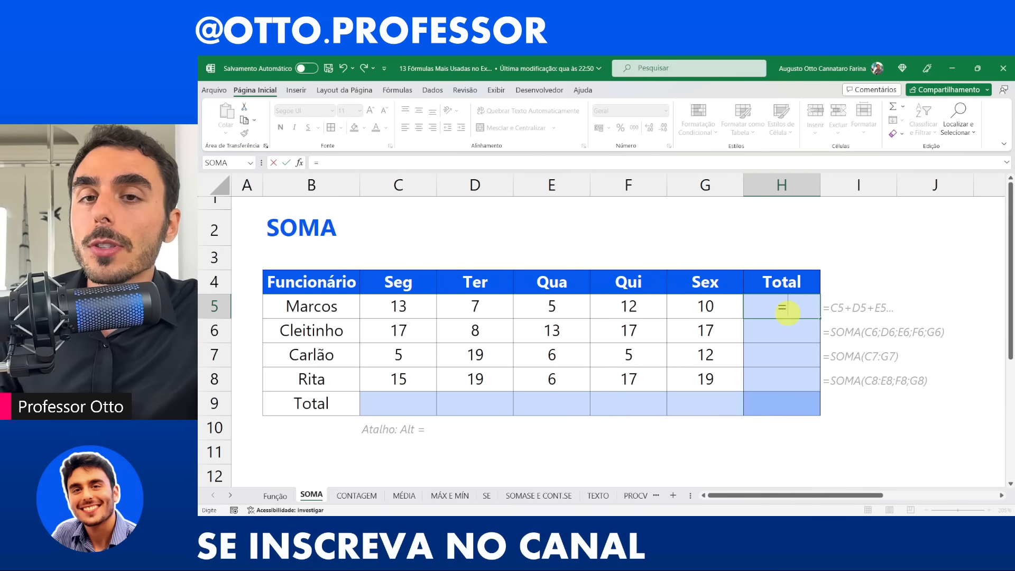
click(407, 311)
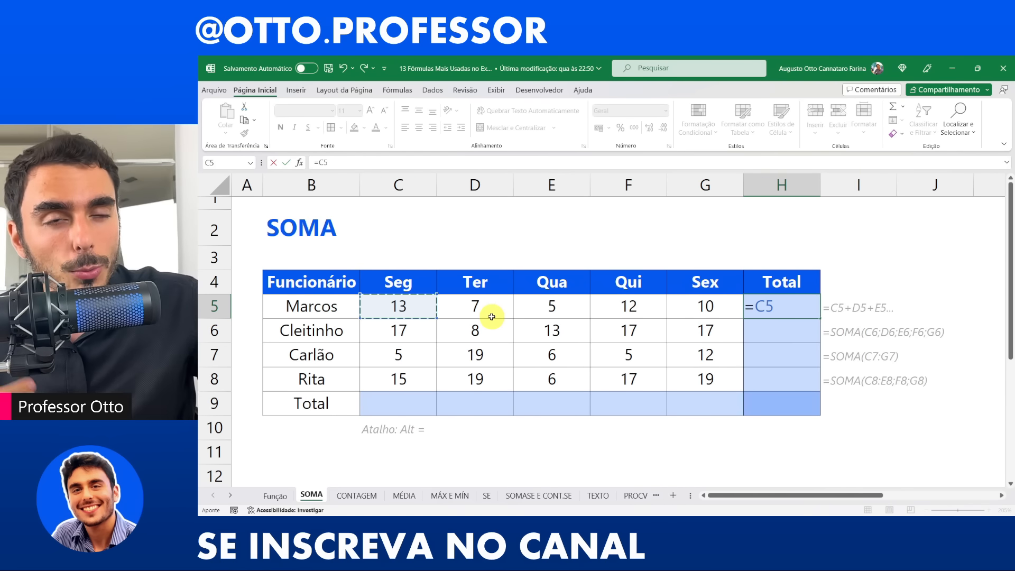
text(+)
click(474, 308)
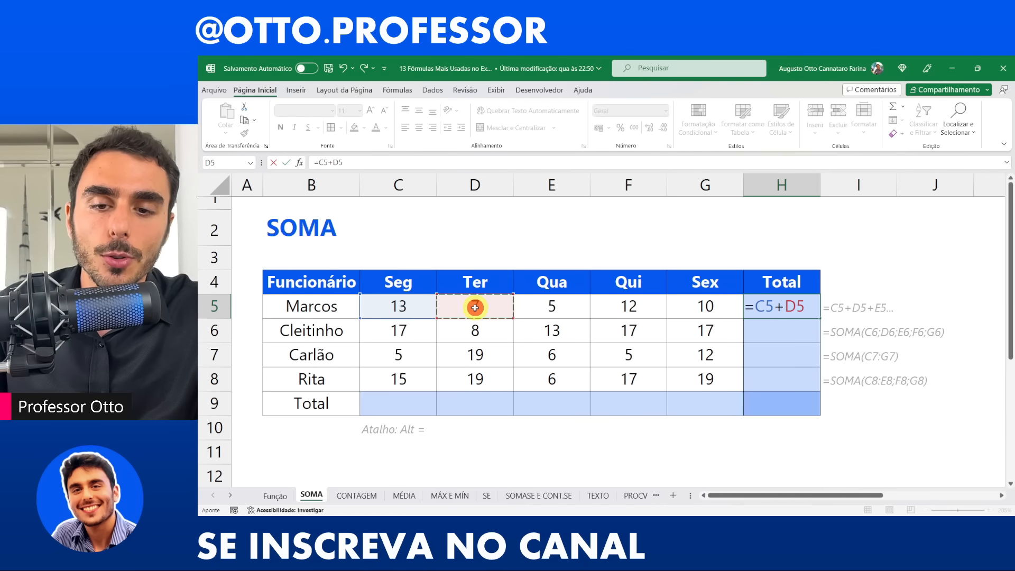
text(+)
click(529, 314)
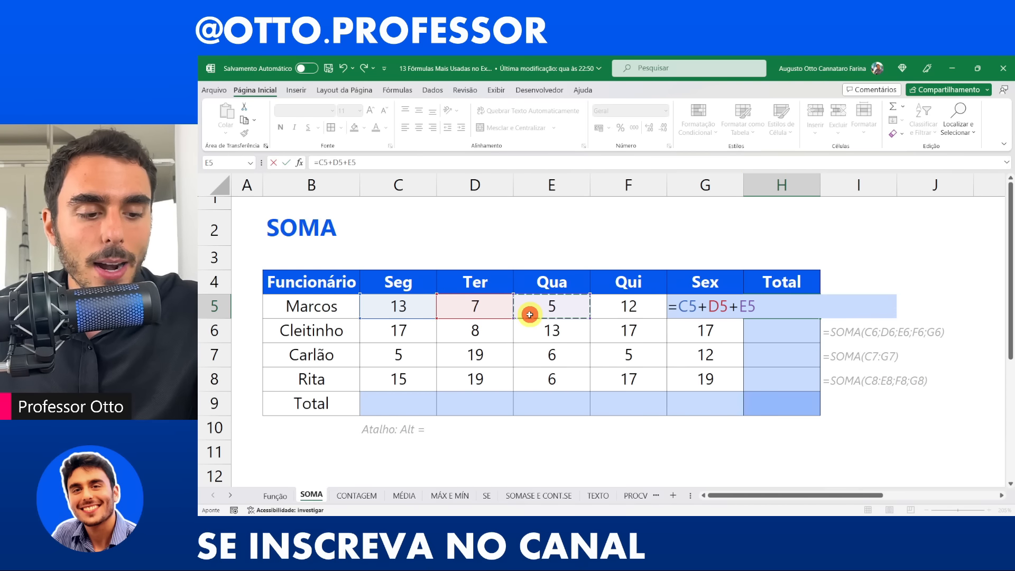
text(+)
click(620, 311)
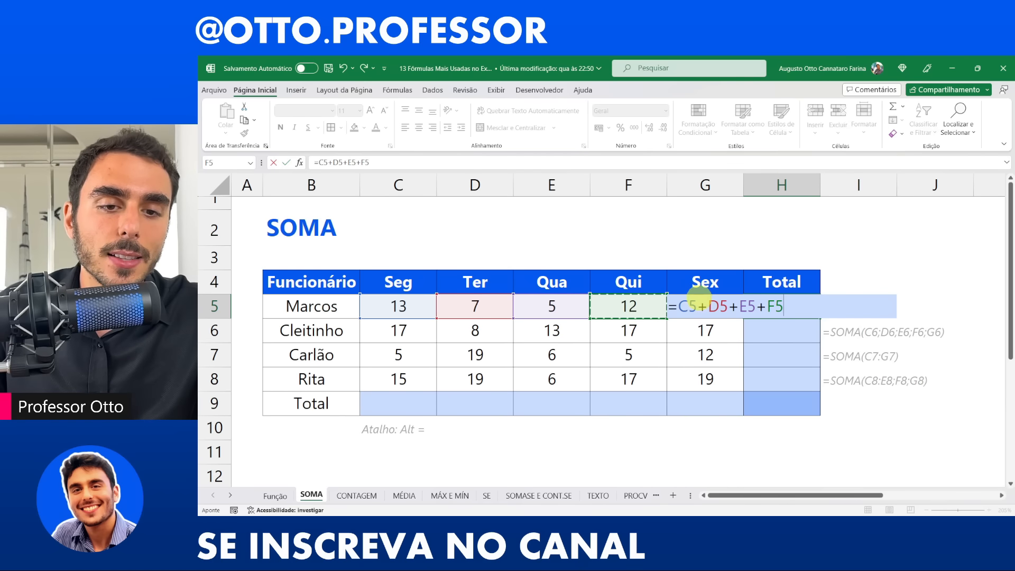
click(712, 326)
key(Up)
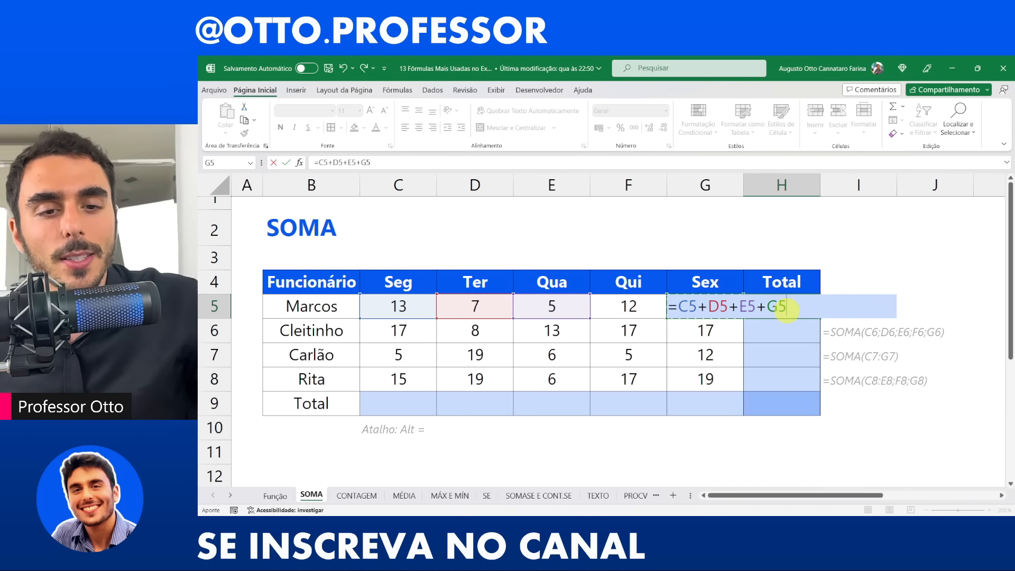
key(ctrl+Return)
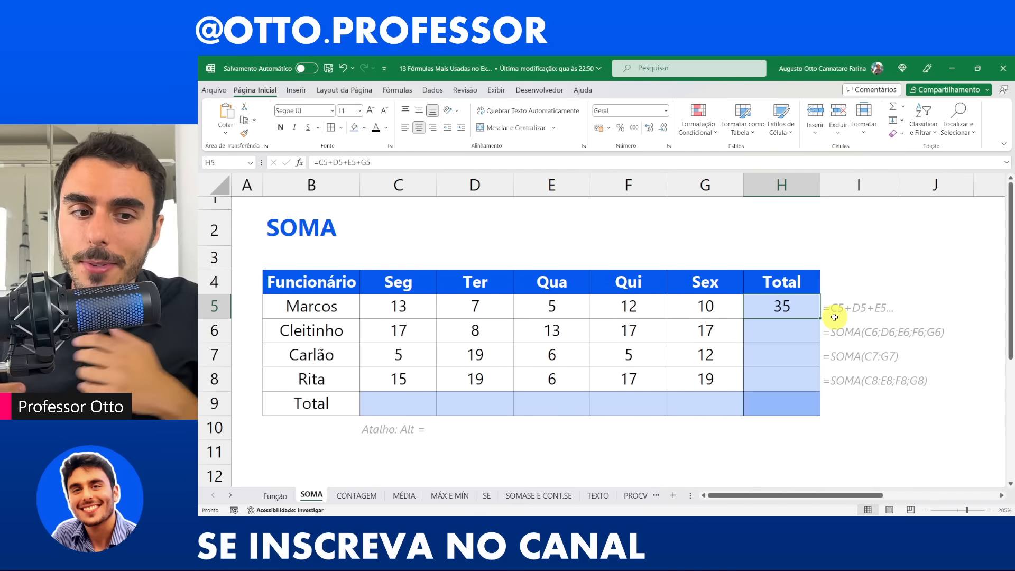
Enter =SOMA(C6;D6;E6;F6;G6) in cell H6 to total that row from individually listed cells
key(Down)
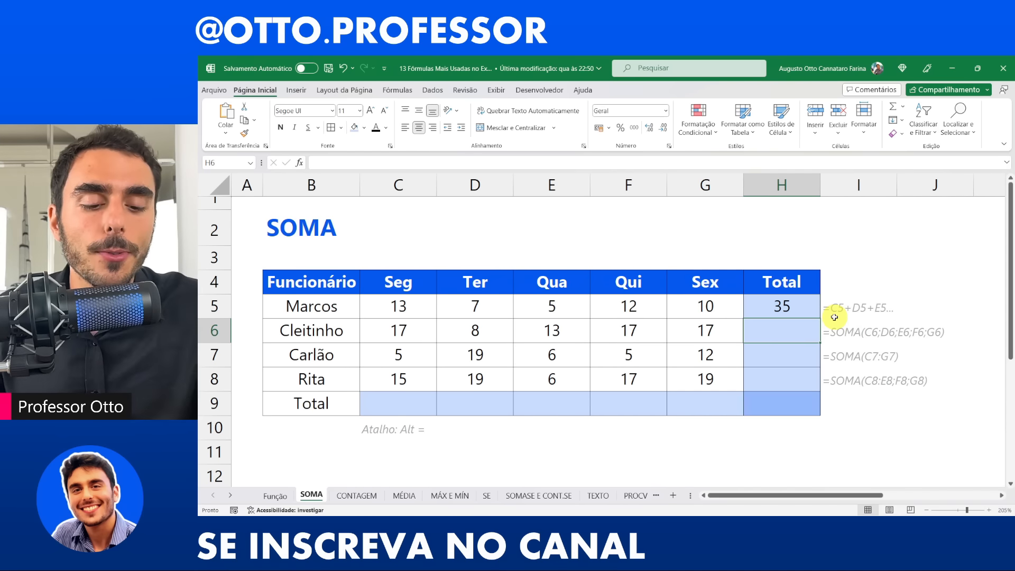
text(=som)
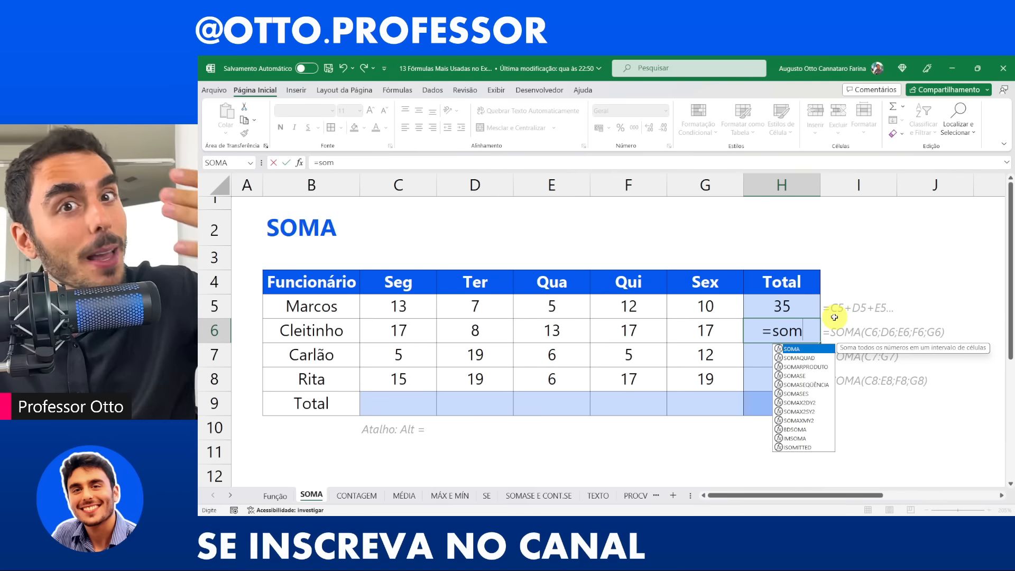
key(Tab)
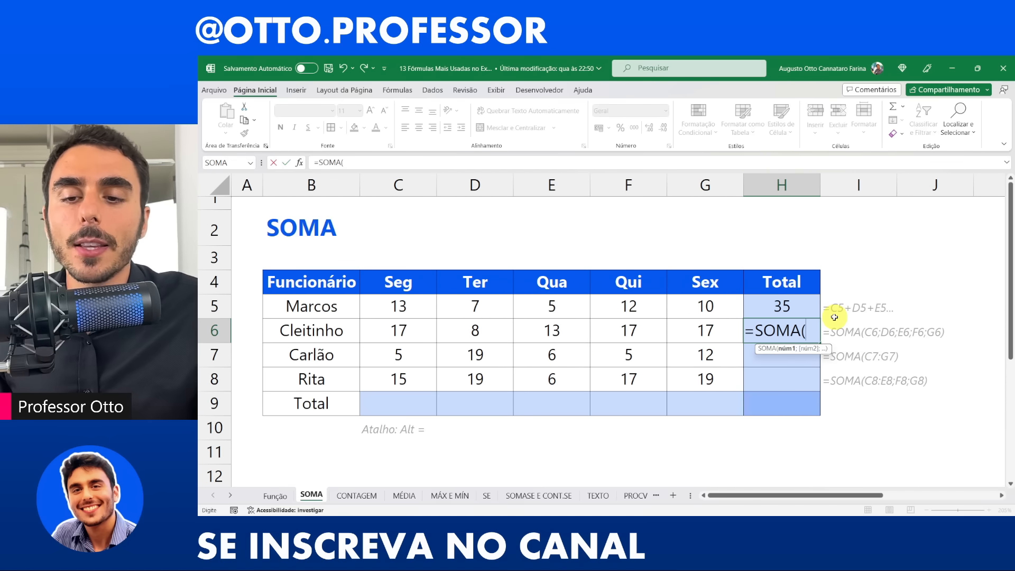
click(412, 332)
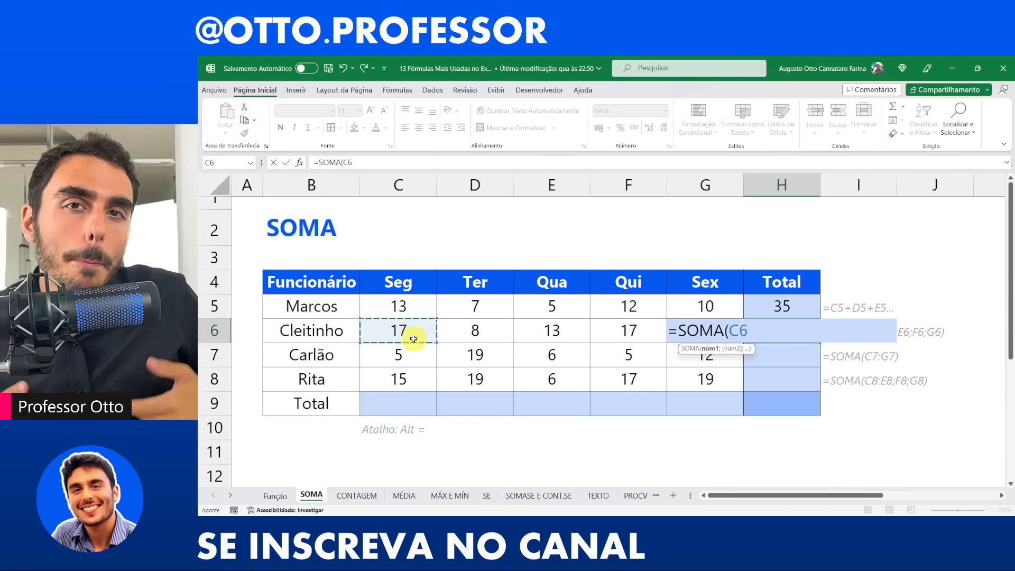
text(;)
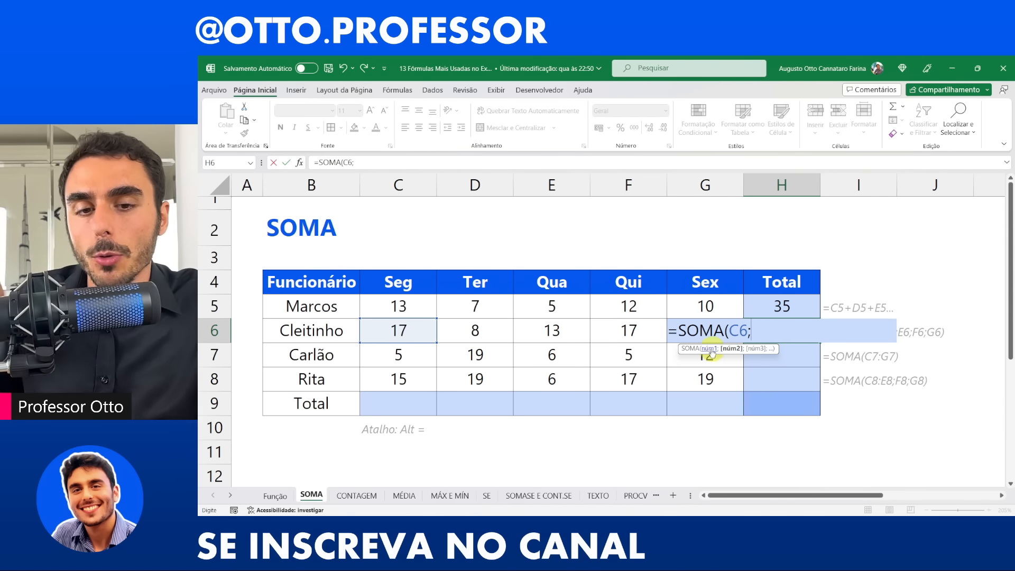
click(458, 331)
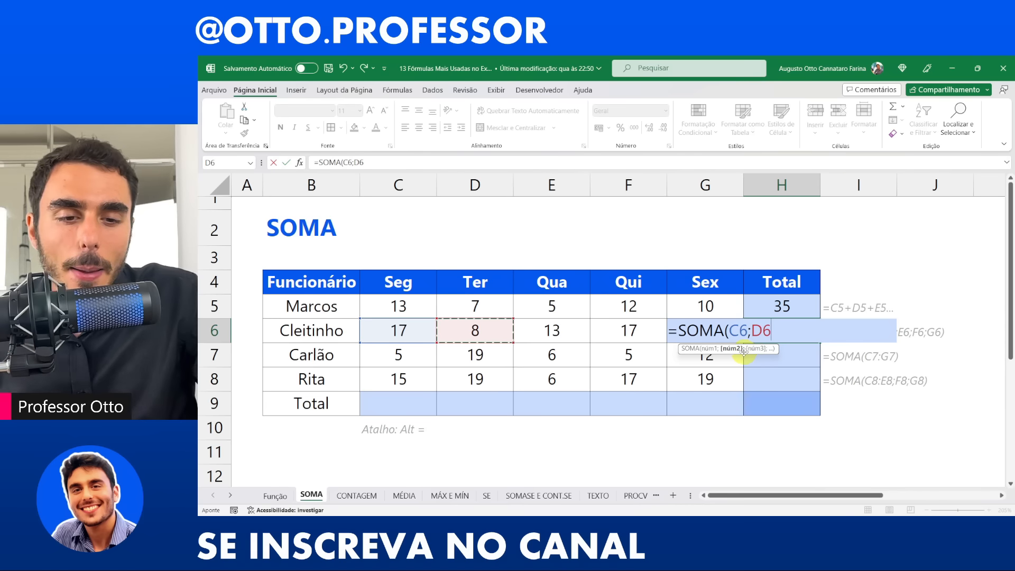
text(;)
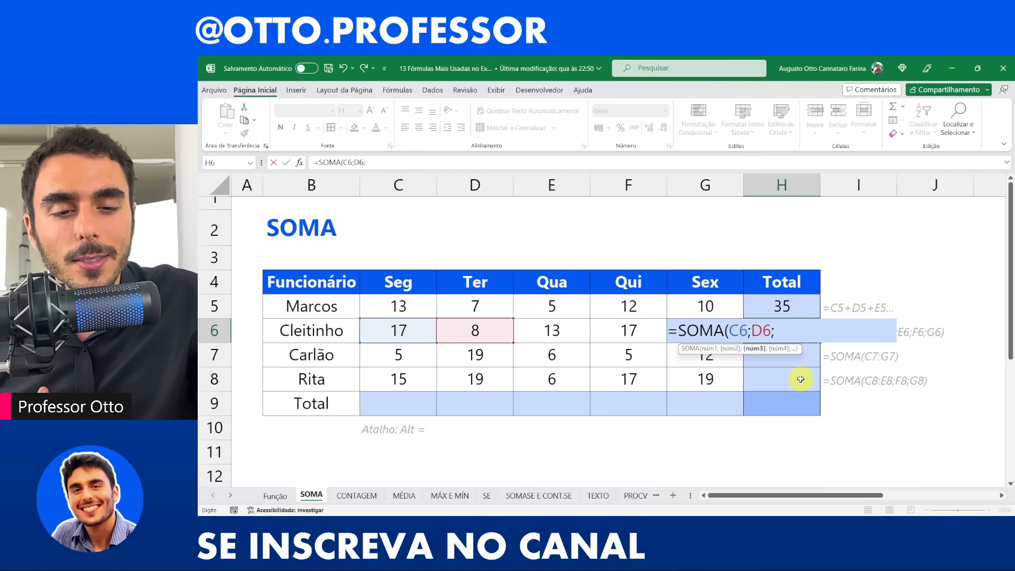
click(565, 332)
text(;)
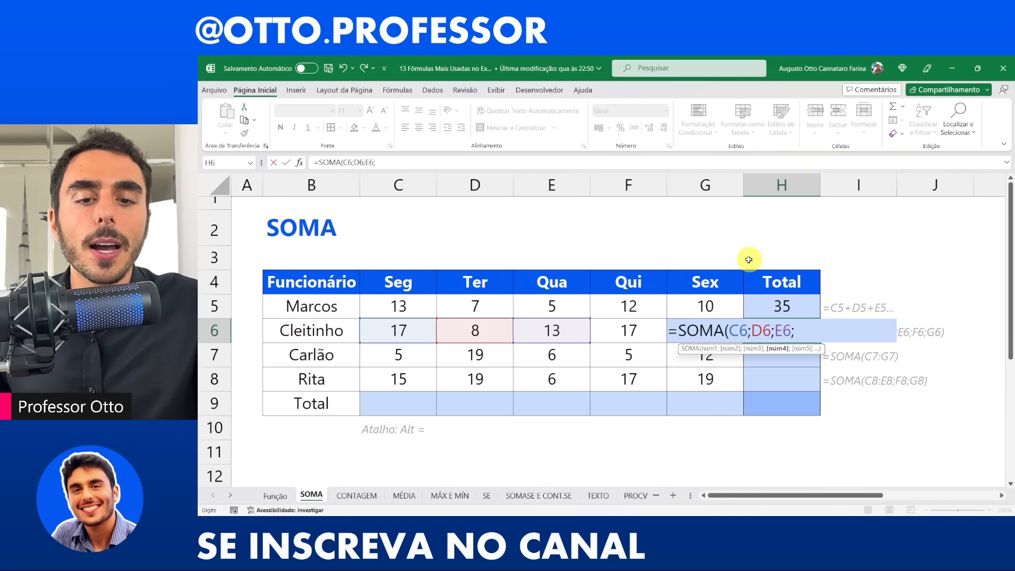
click(636, 332)
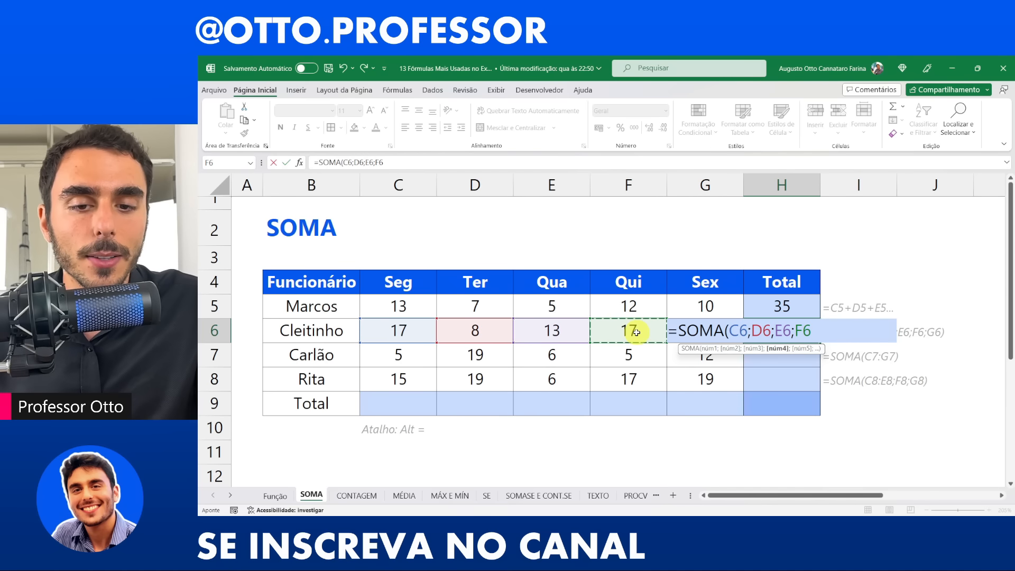
text(;)
key(Left)
key(Return)
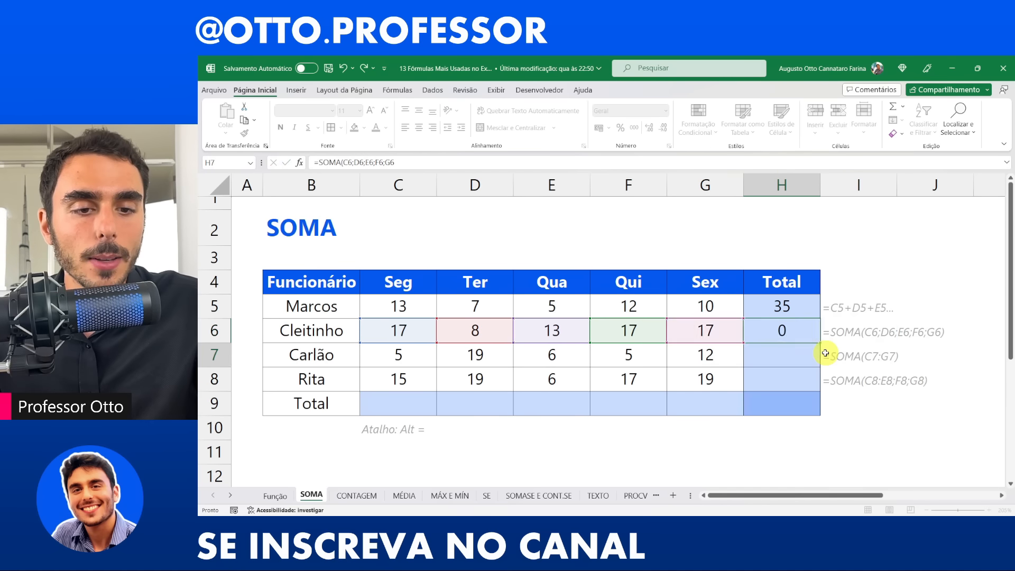
click(789, 336)
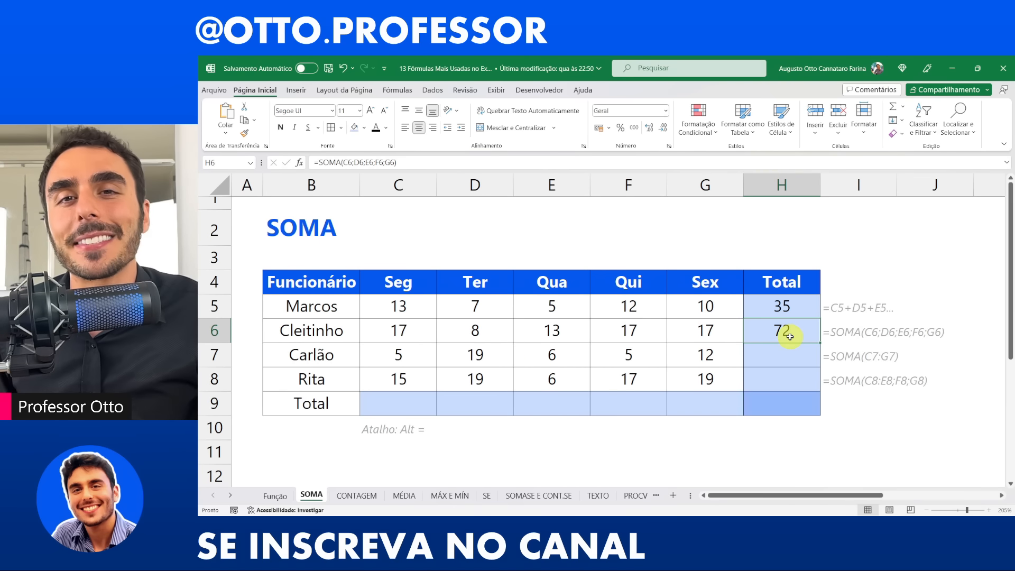
Enter =SOMA(C7:G7) in cell H7 to total that row as one continuous range
key(Return)
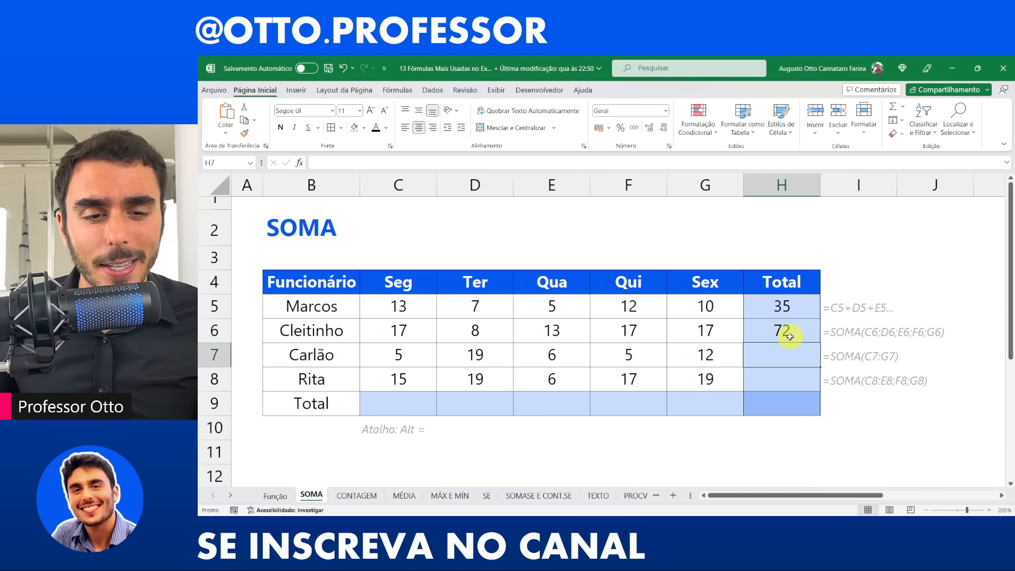
text(=)
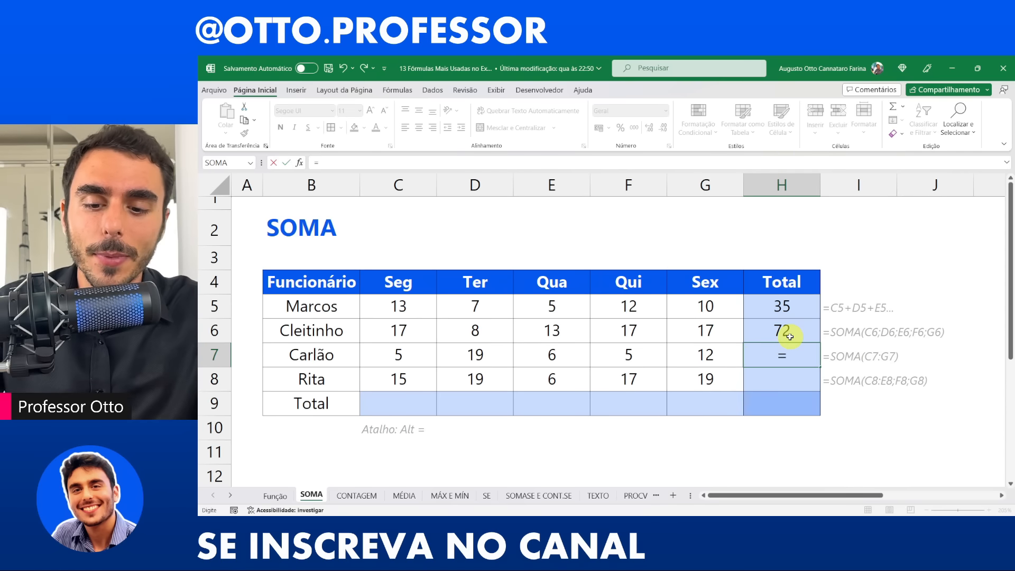
text(som)
key(Tab)
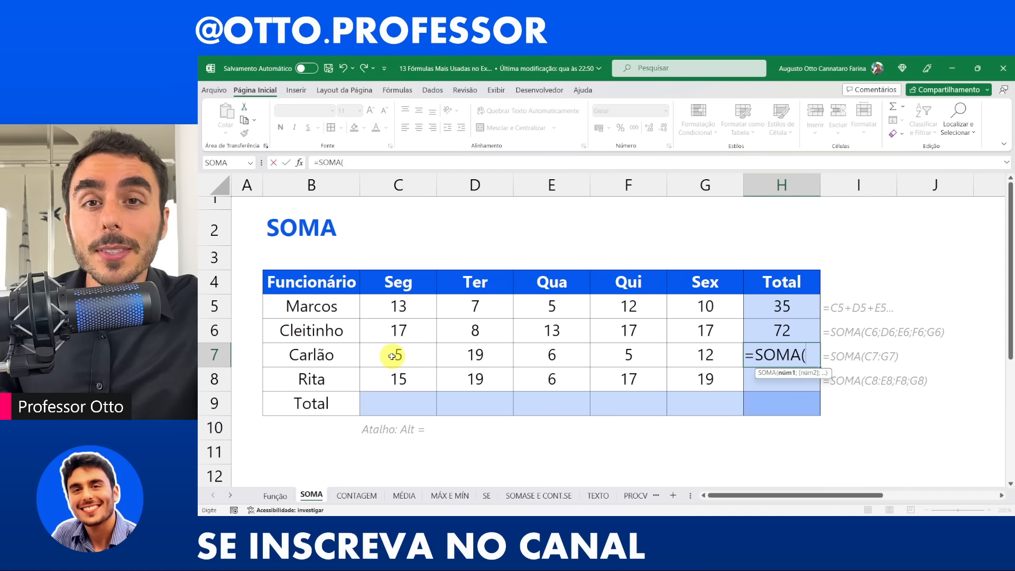
drag(392, 356, 686, 355)
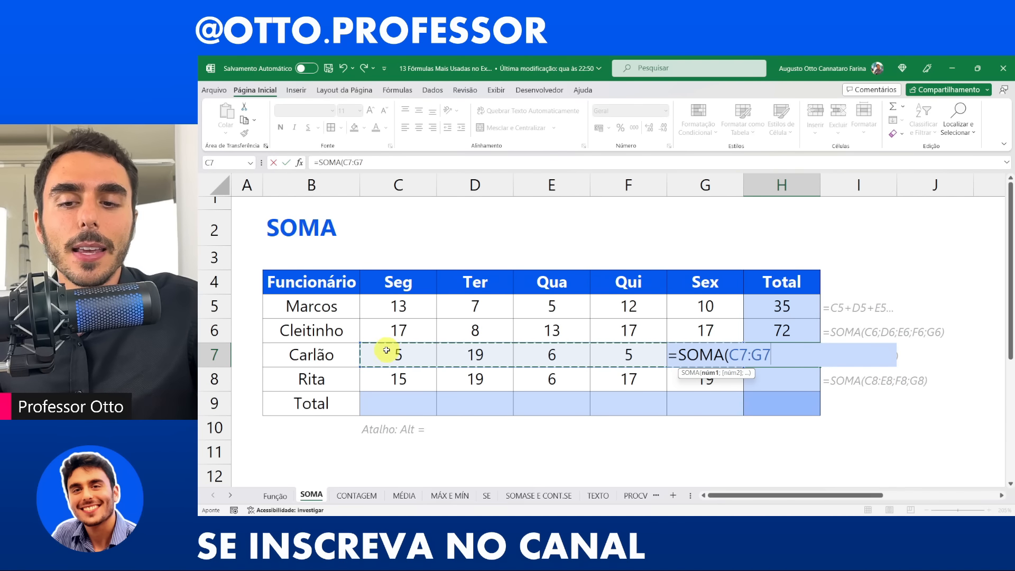
text())
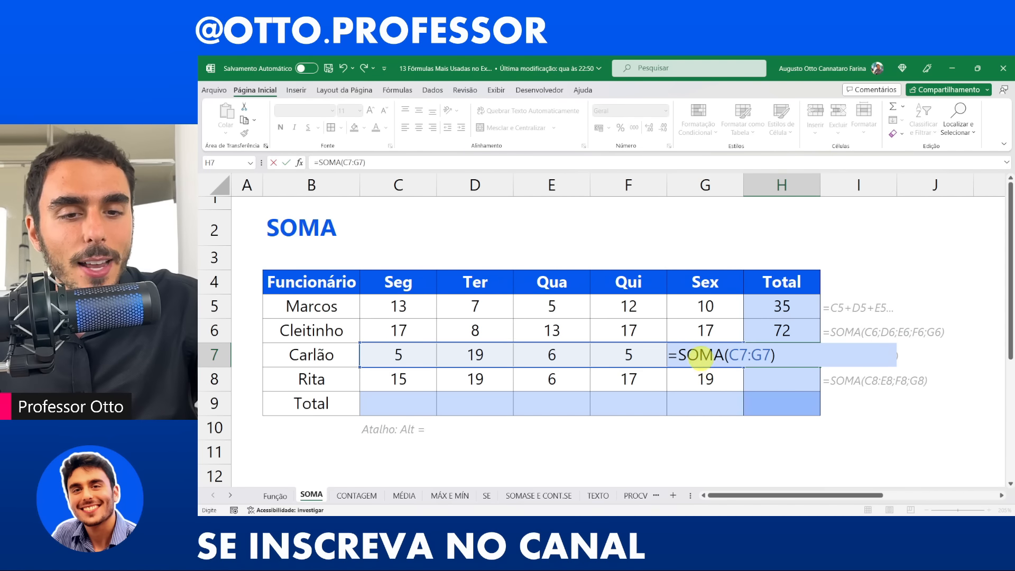
key(Return)
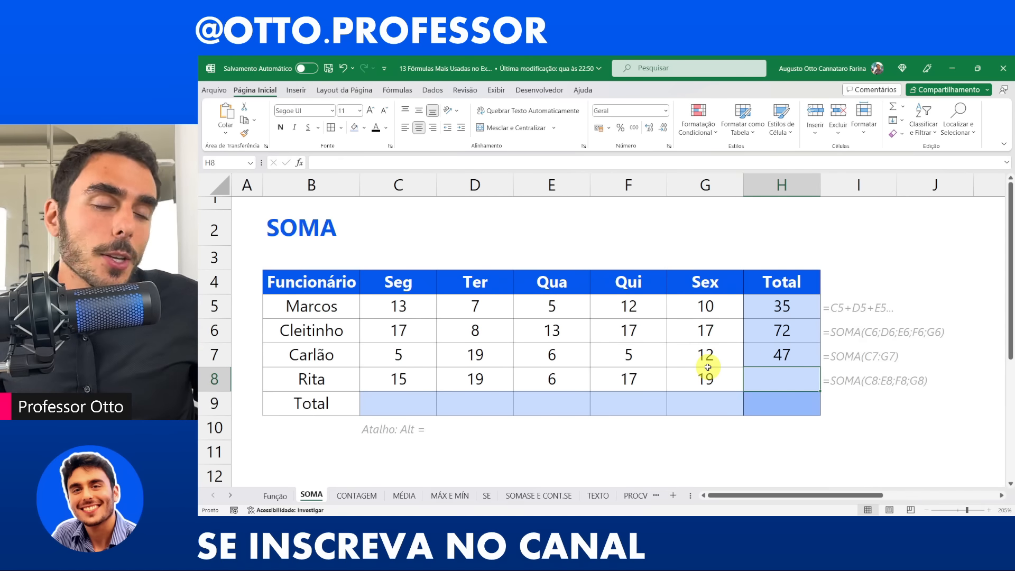
Enter =SOMA(C8:D8;E8;F8:G8) in cell H8, combining ranges and a single cell
text(=soma)
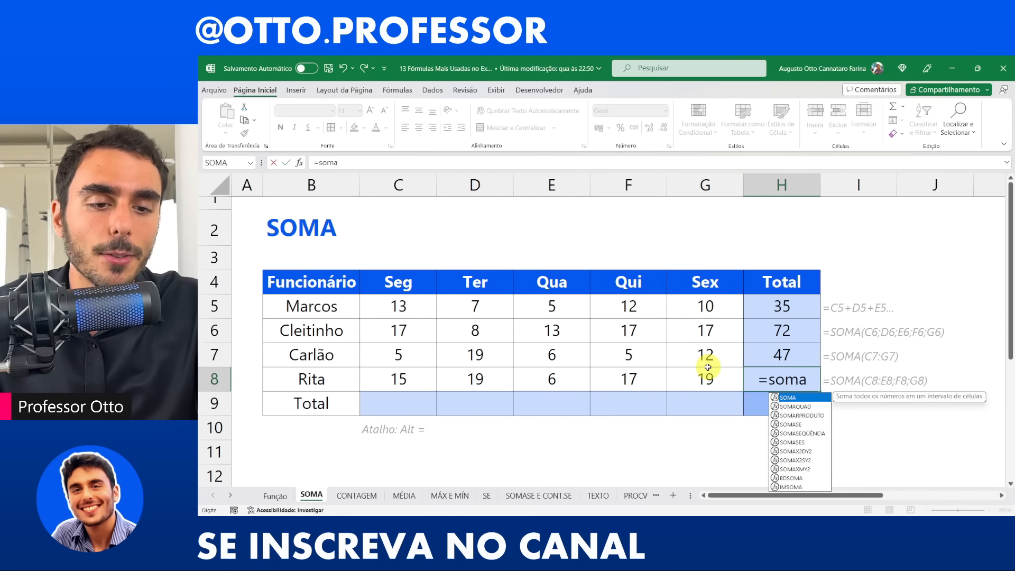
key(Tab)
drag(407, 379, 476, 384)
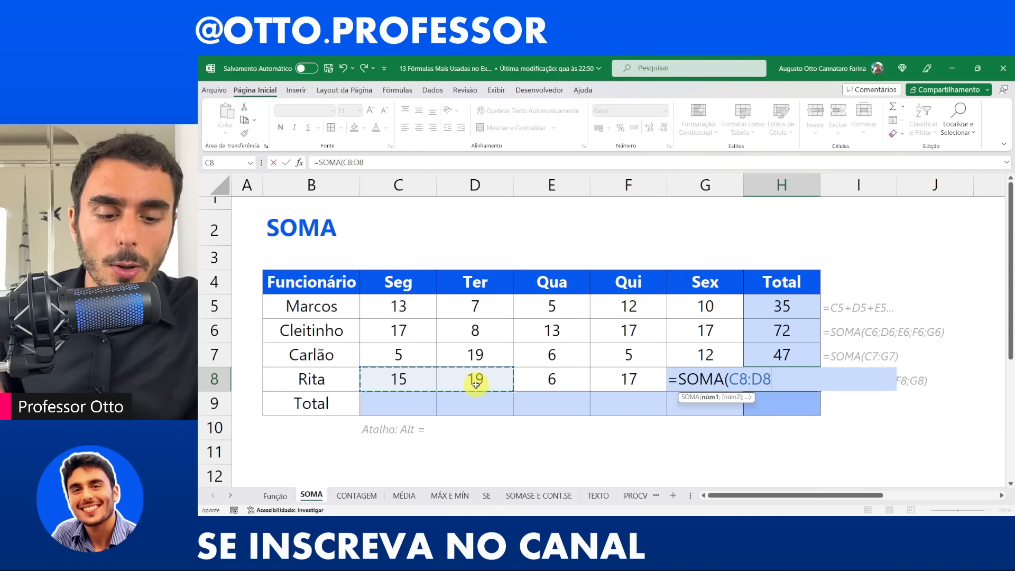
text(;)
click(543, 382)
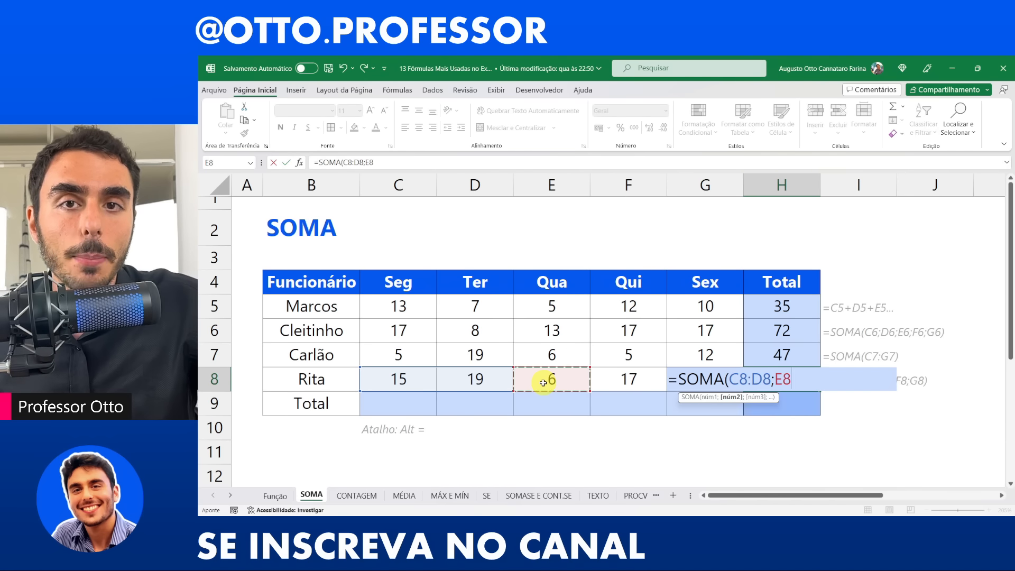
text(;)
drag(630, 379, 700, 379)
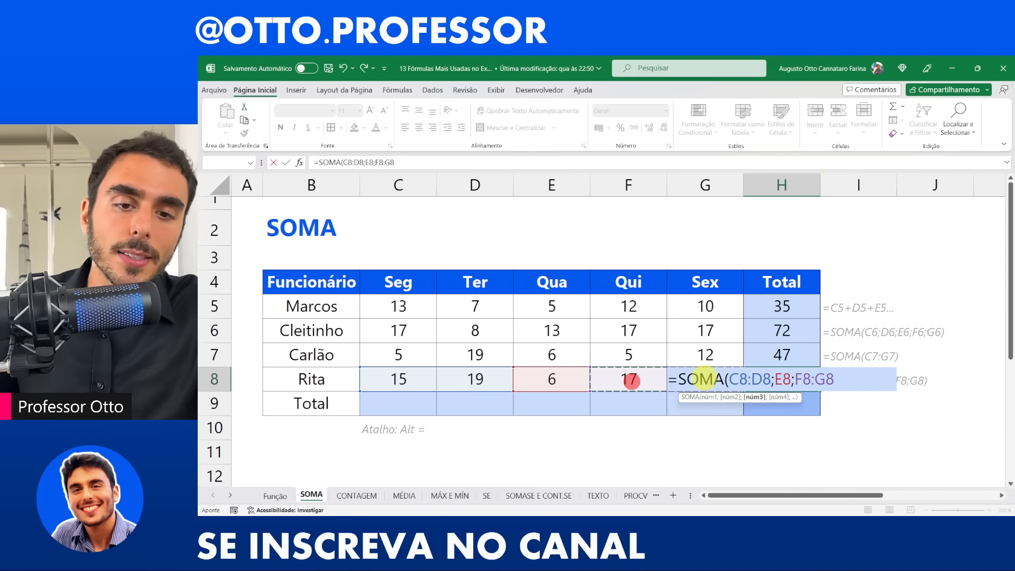
text())
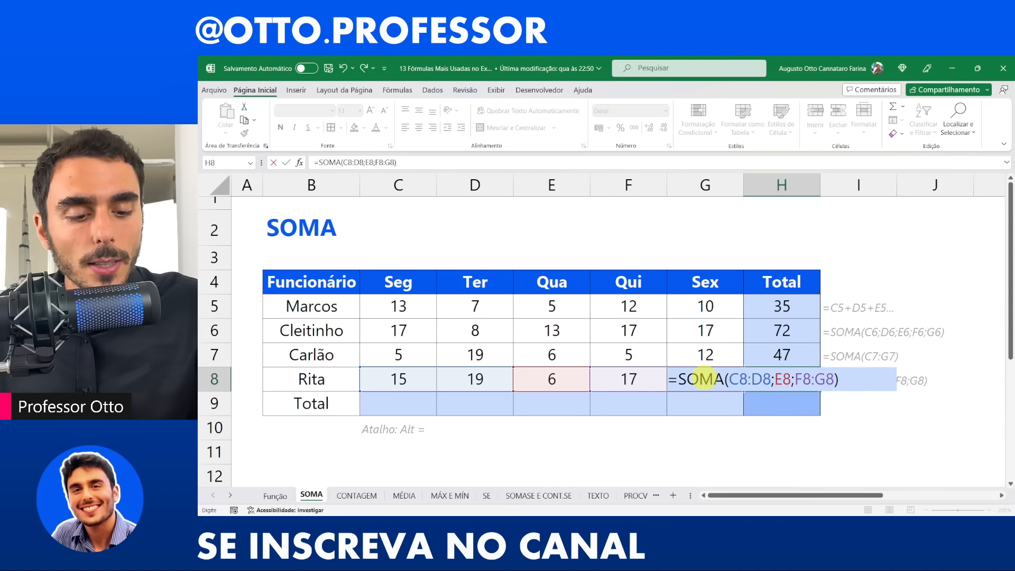
key(Return)
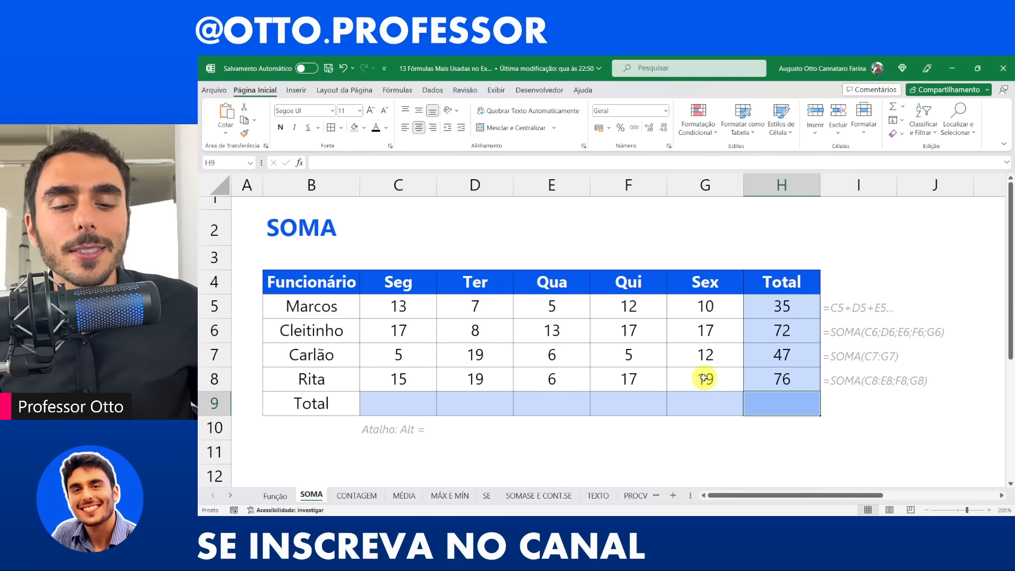
Fill the Total row, C9:H9, with automatic SOMA formulas that add up each column above
drag(408, 408, 754, 401)
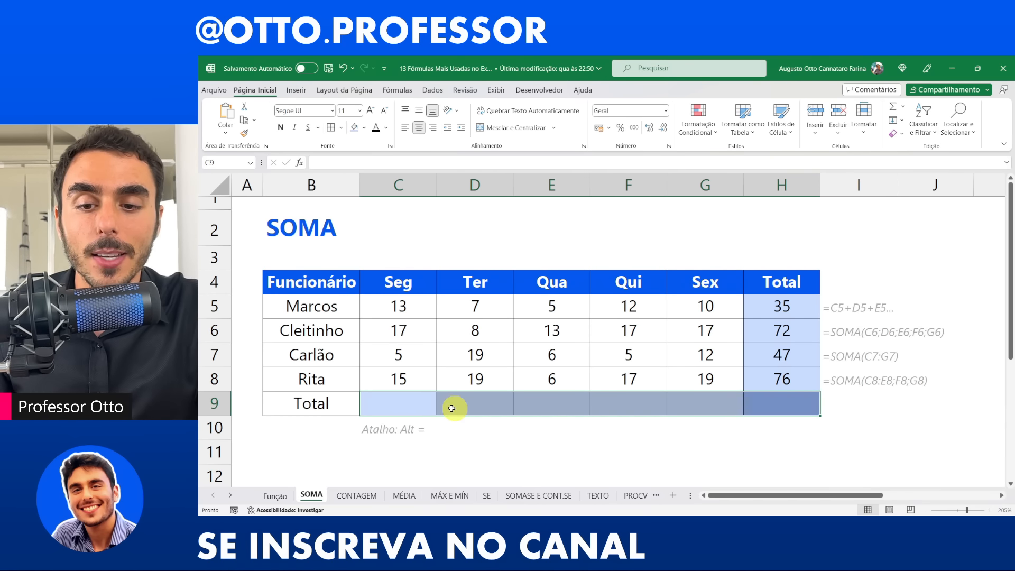
drag(408, 403, 781, 405)
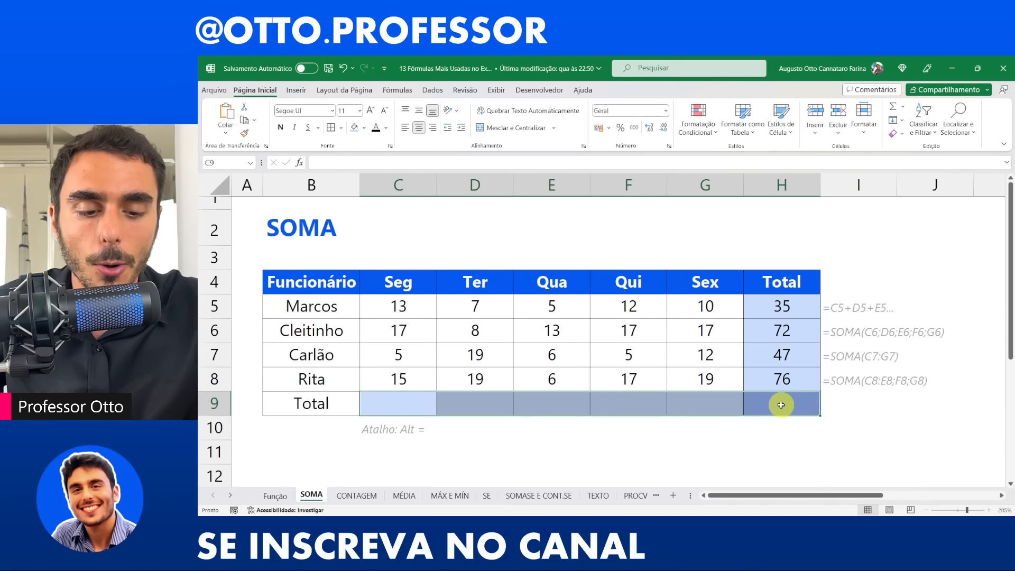
key(alt+equal)
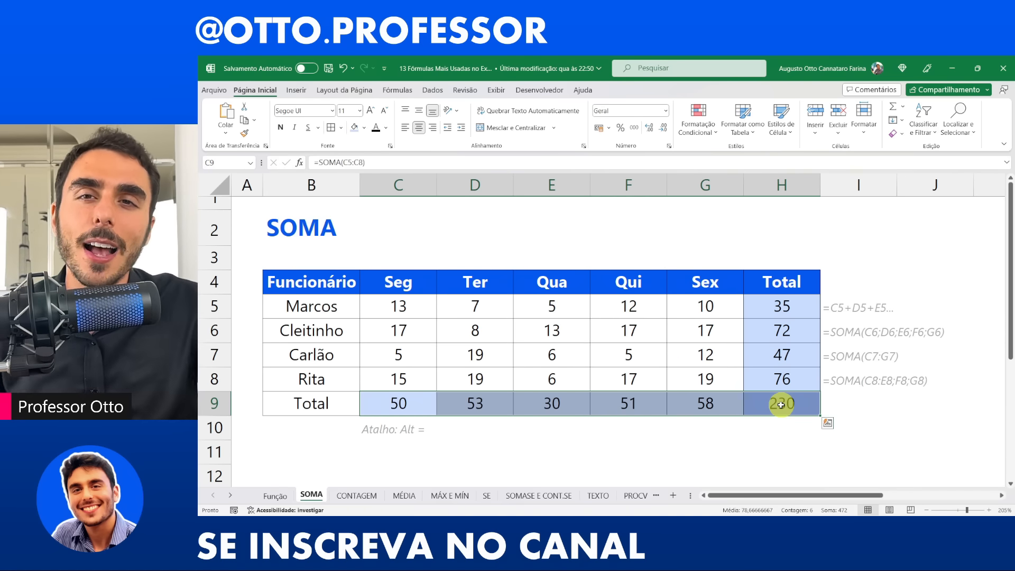
click(782, 429)
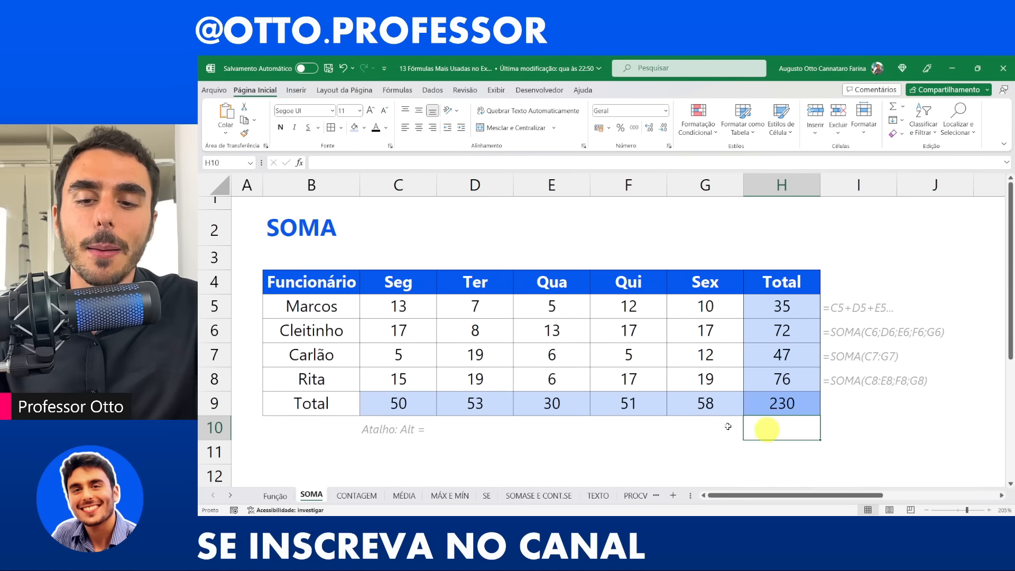
Check the SOMA formulas across the Total row, starting from cell C9
click(398, 402)
double_click(398, 402)
key(Tab)
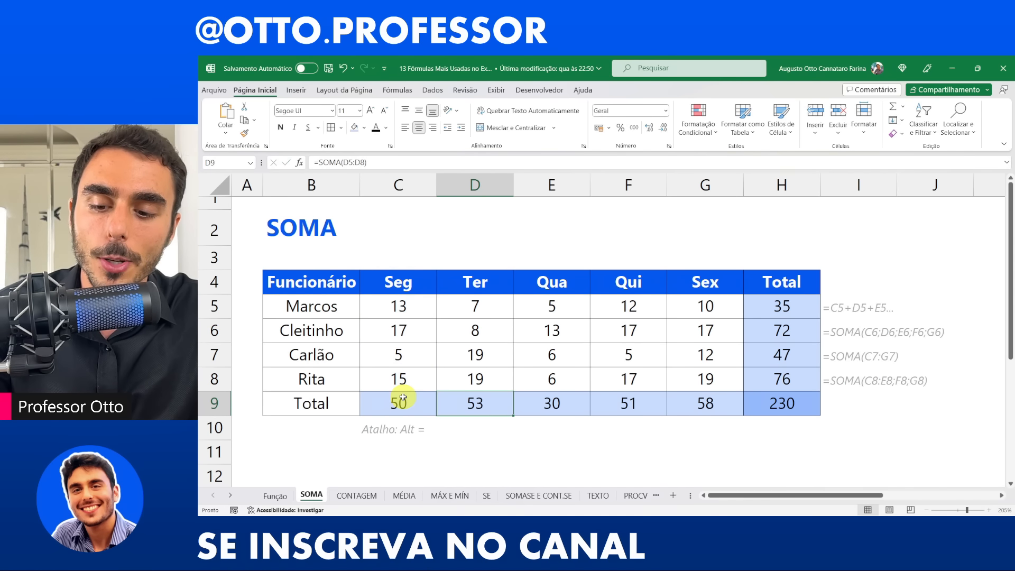
key(F2)
key(Tab)
key(Tab)
key(Tab)
key(Tab)
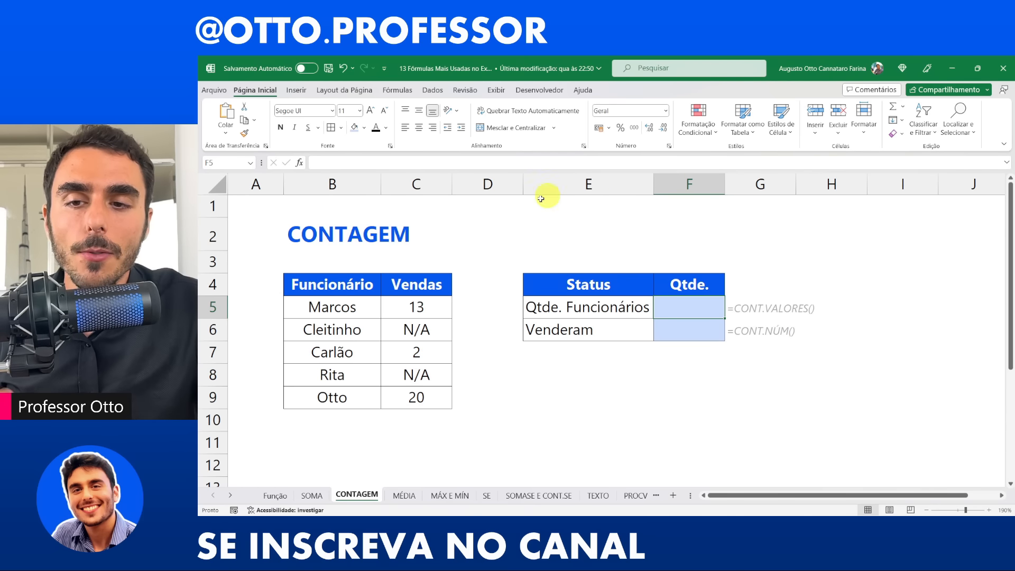
Examine the Funcionário and Vendas columns and the empty Qtde. cells on the CONTAGEM sheet
drag(337, 286, 411, 394)
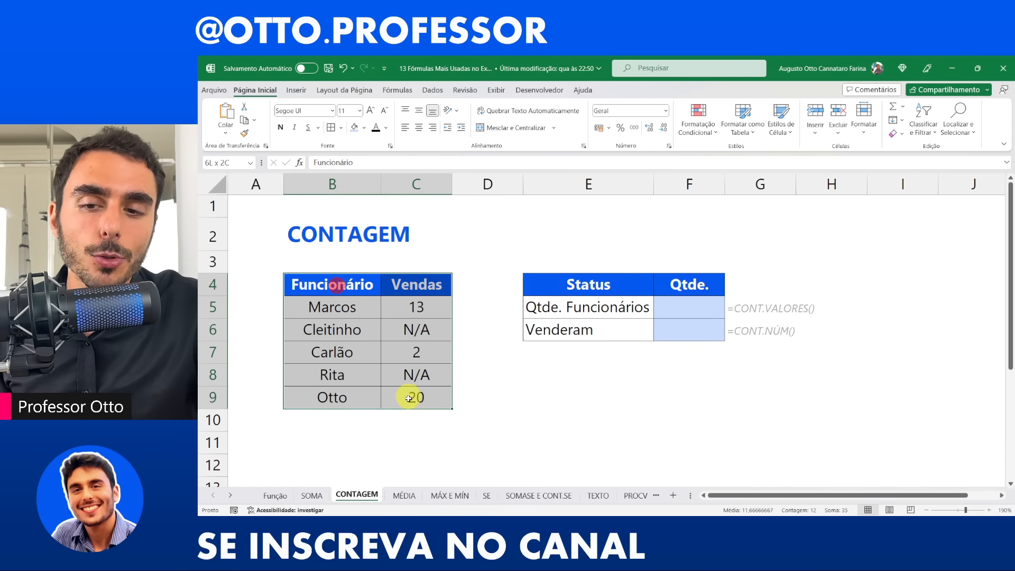
drag(341, 316, 350, 405)
drag(415, 307, 422, 390)
click(414, 328)
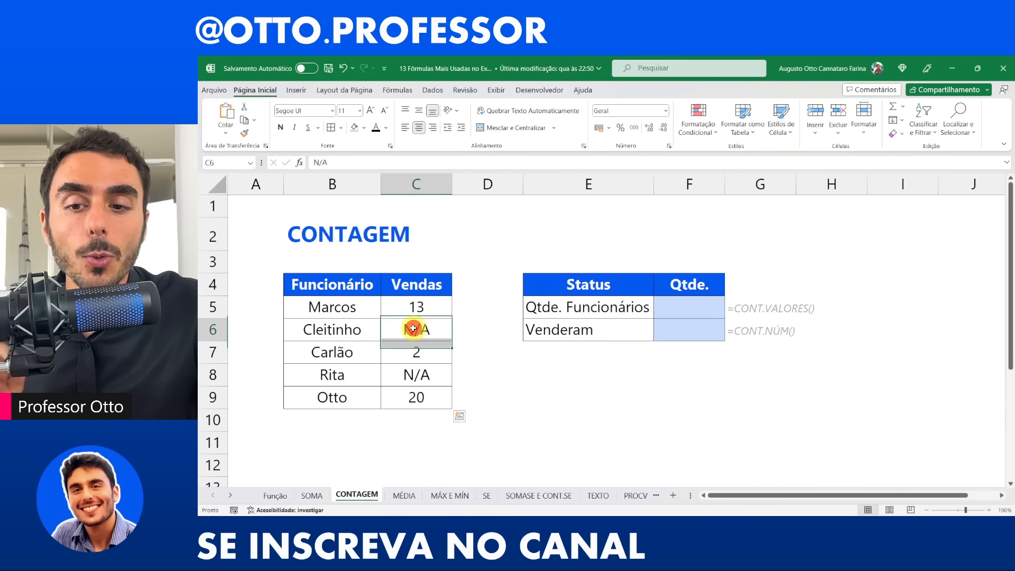
click(438, 373)
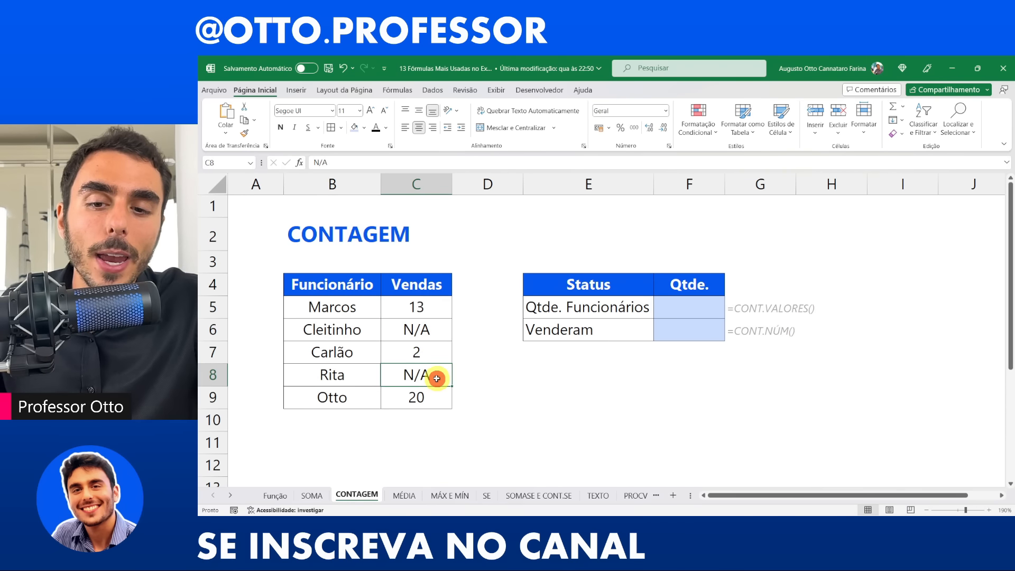
click(417, 331)
click(671, 313)
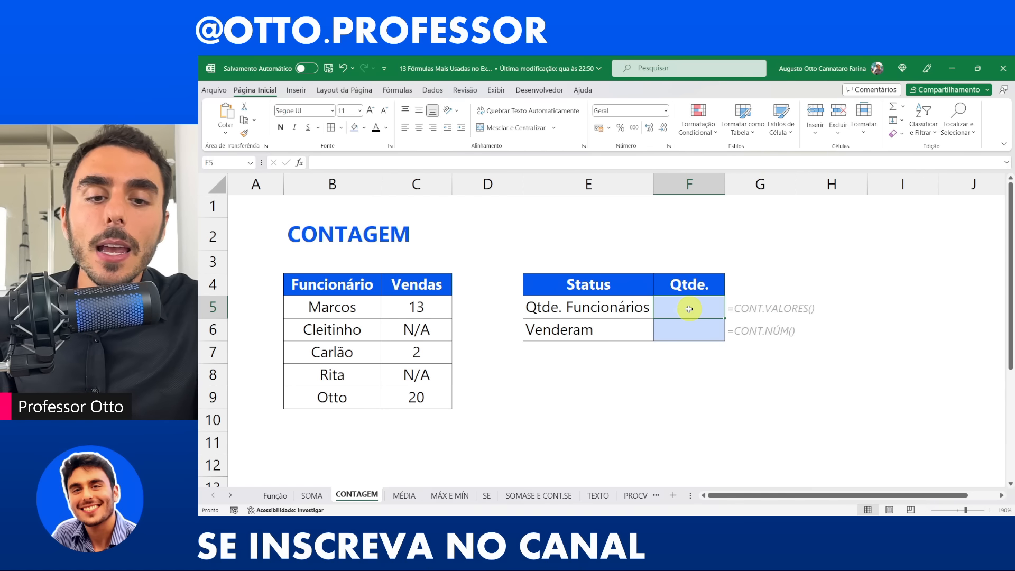
click(703, 326)
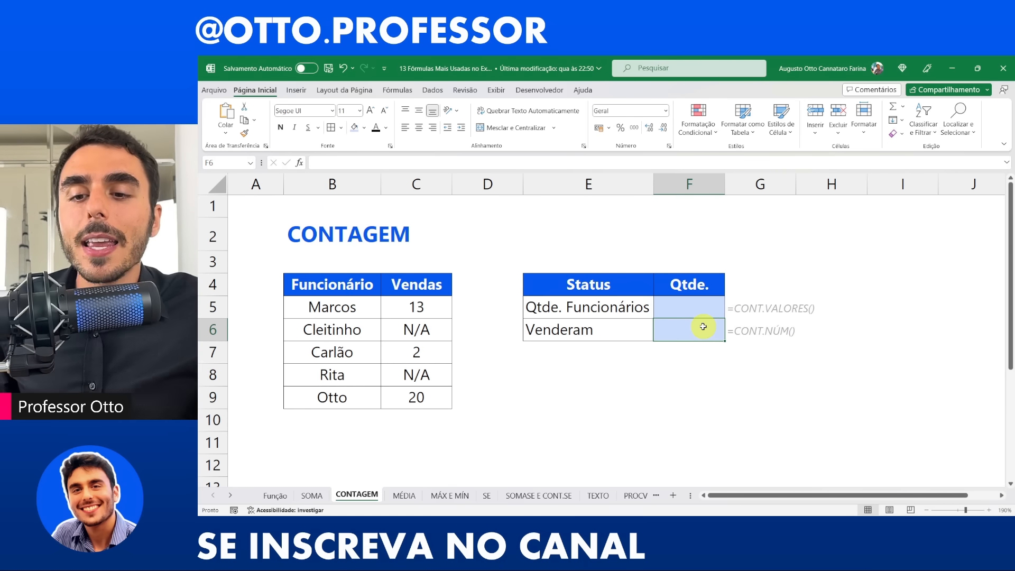
Enter =CONT.VALORES(B5:B9) in cell F5 to count all employees in the Funcionário column
click(676, 308)
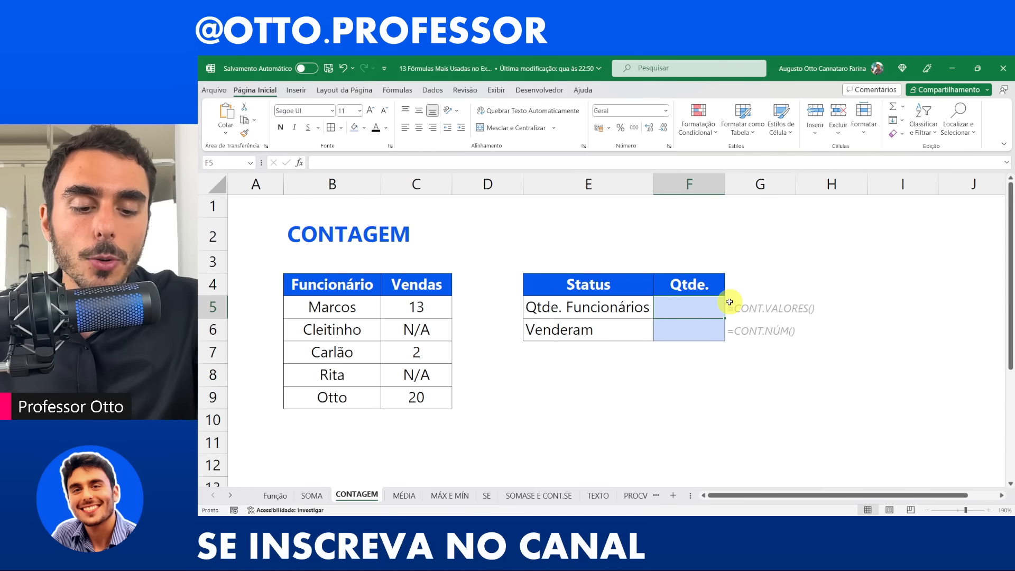
text(=)
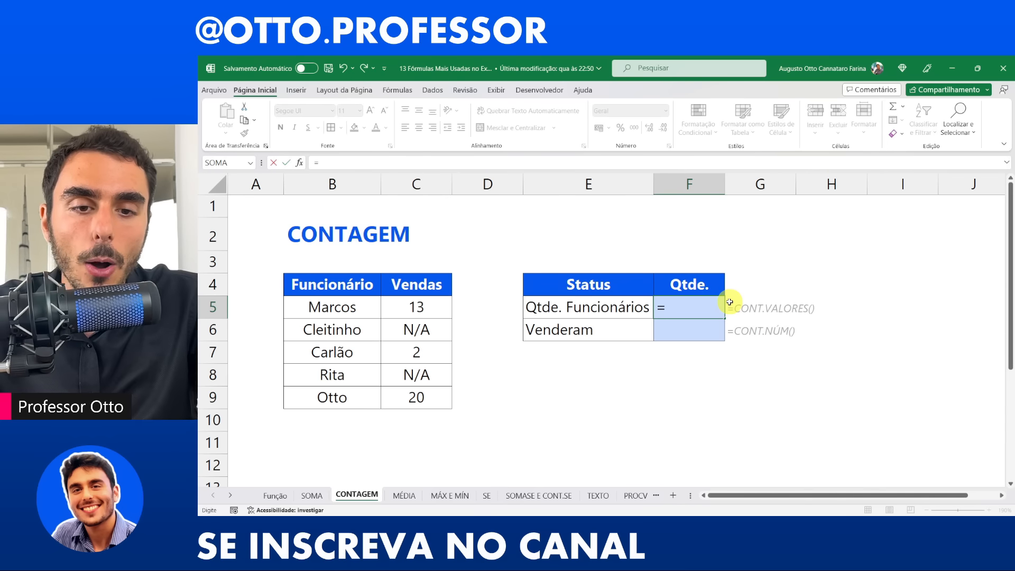
text(cont.)
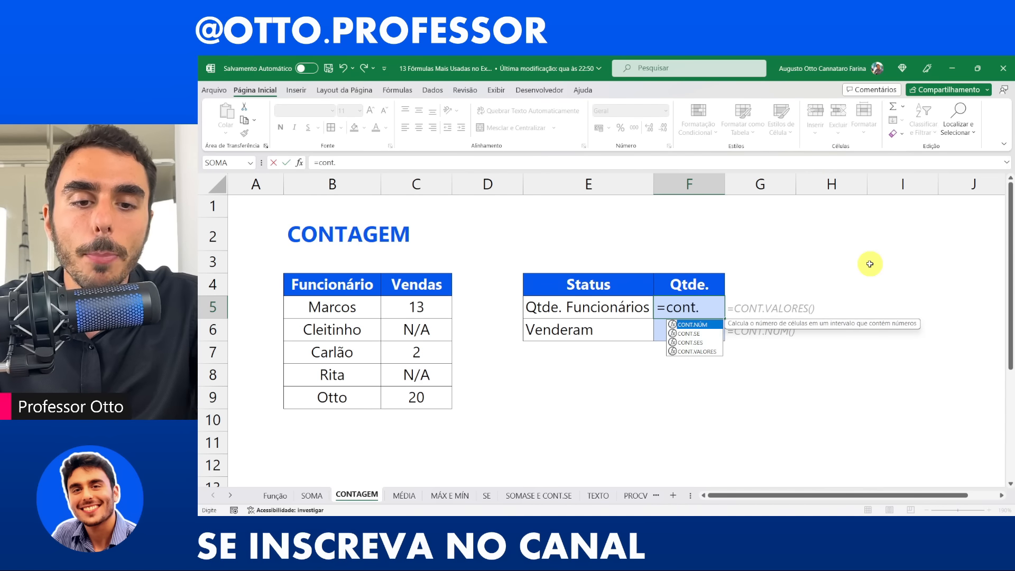
key(Down)
key(Down)
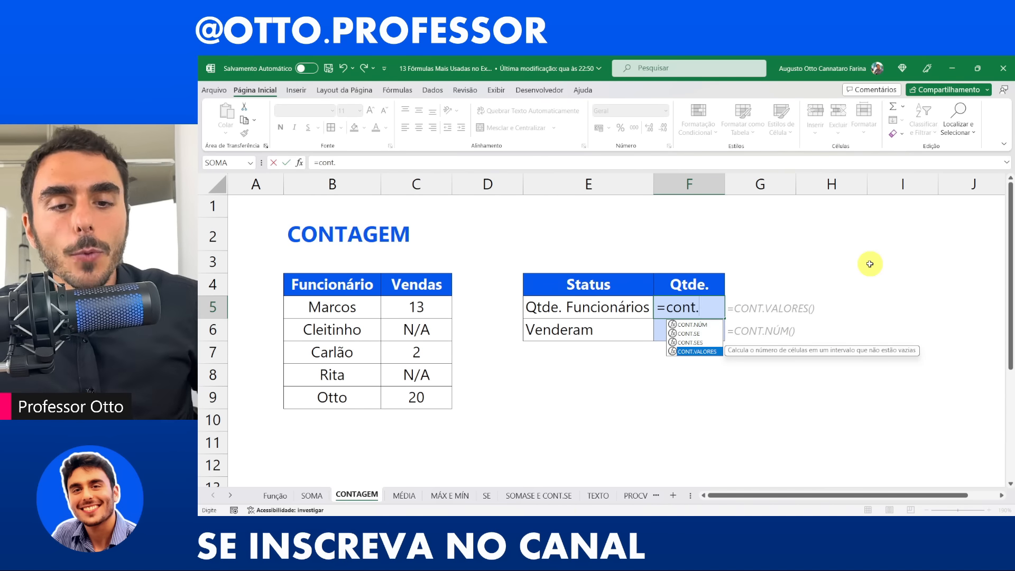
key(Tab)
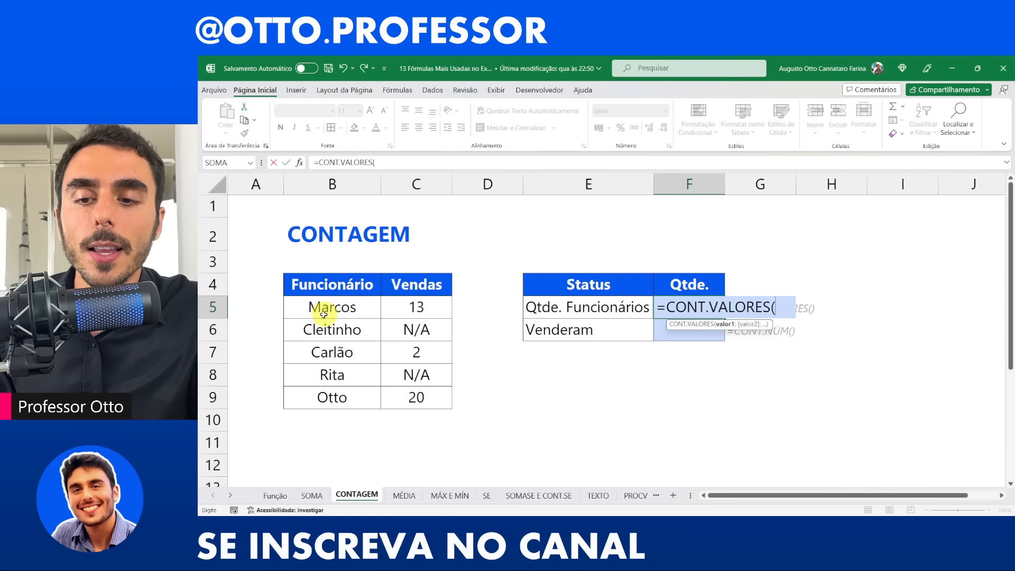
drag(364, 313, 366, 395)
text())
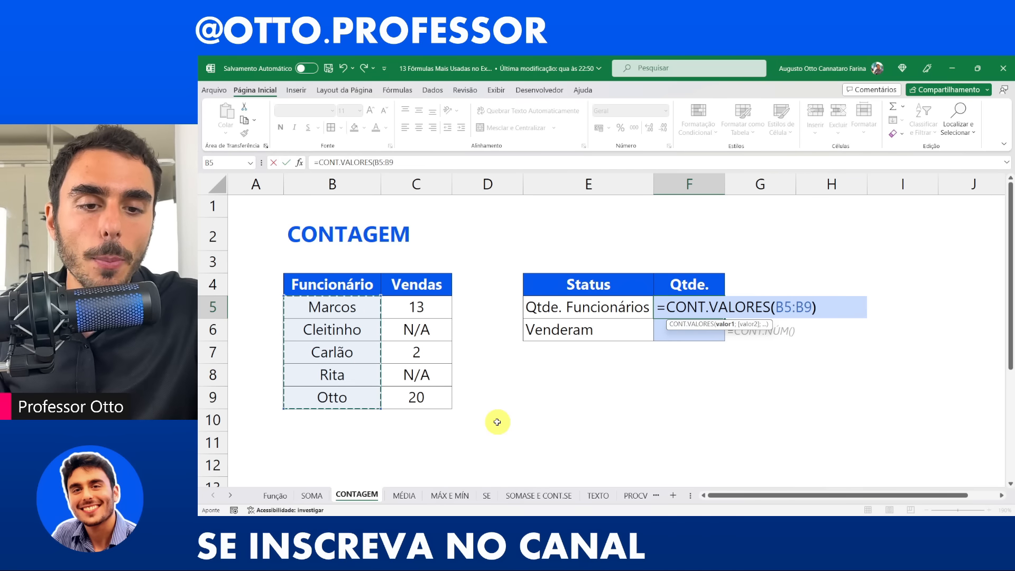
key(Return)
key(Up)
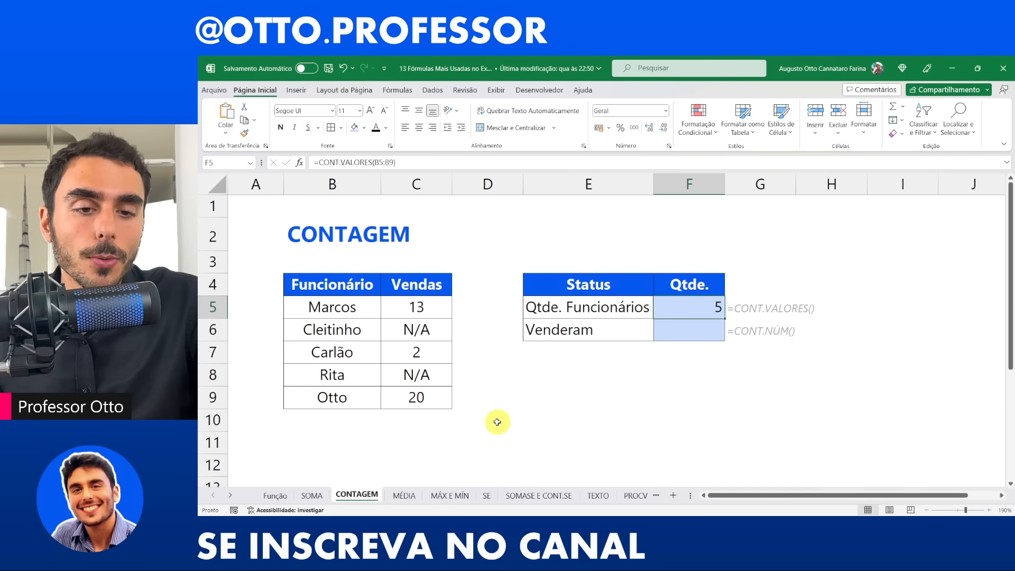
Move the range referenced by the CONT.VALORES formula in F5 to the Vendas column, C5:C9
key(F2)
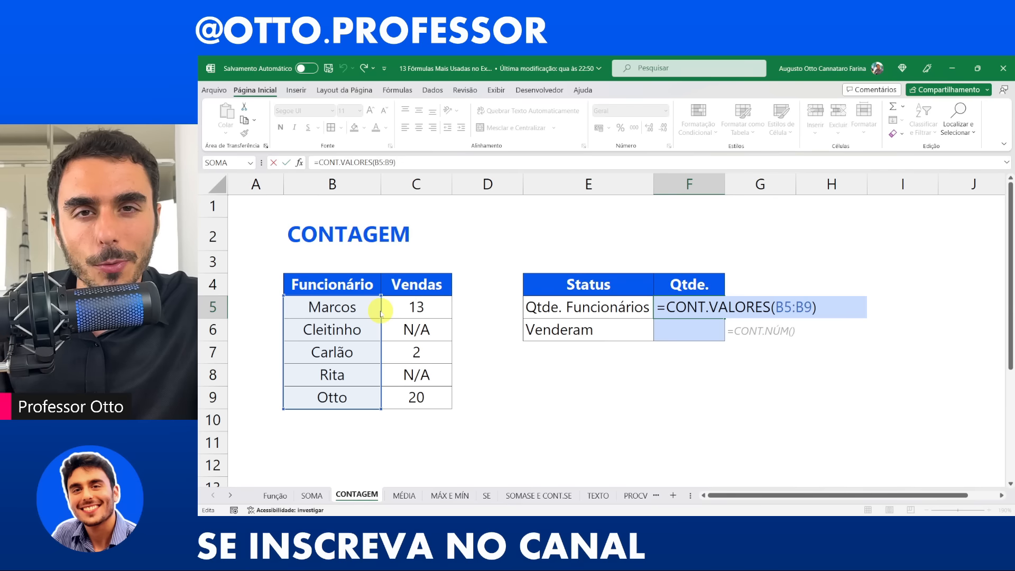
mouse_move(381, 312)
mouse_down()
mouse_move(390, 310)
mouse_move(373, 312)
mouse_up()
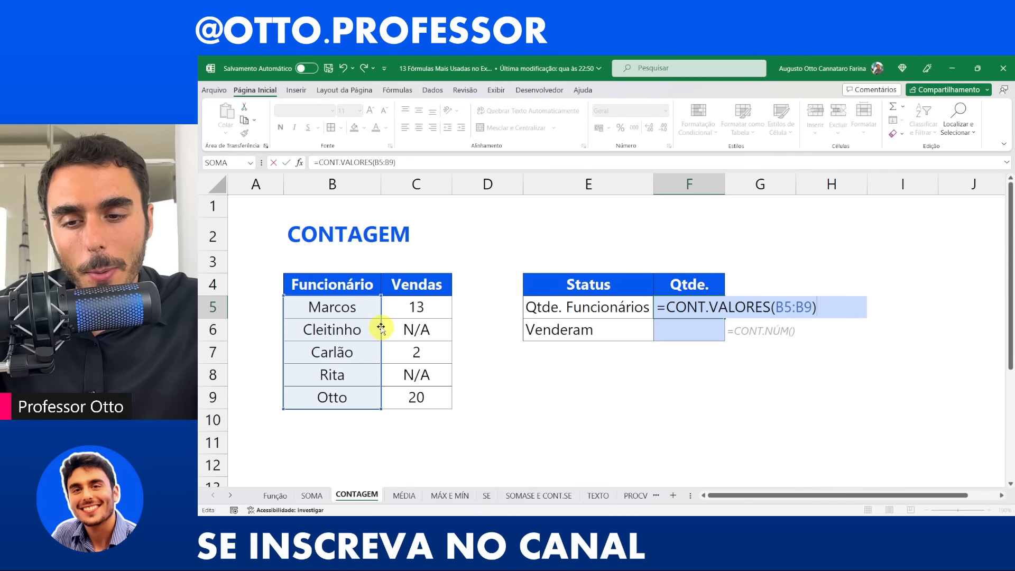
drag(381, 329, 441, 328)
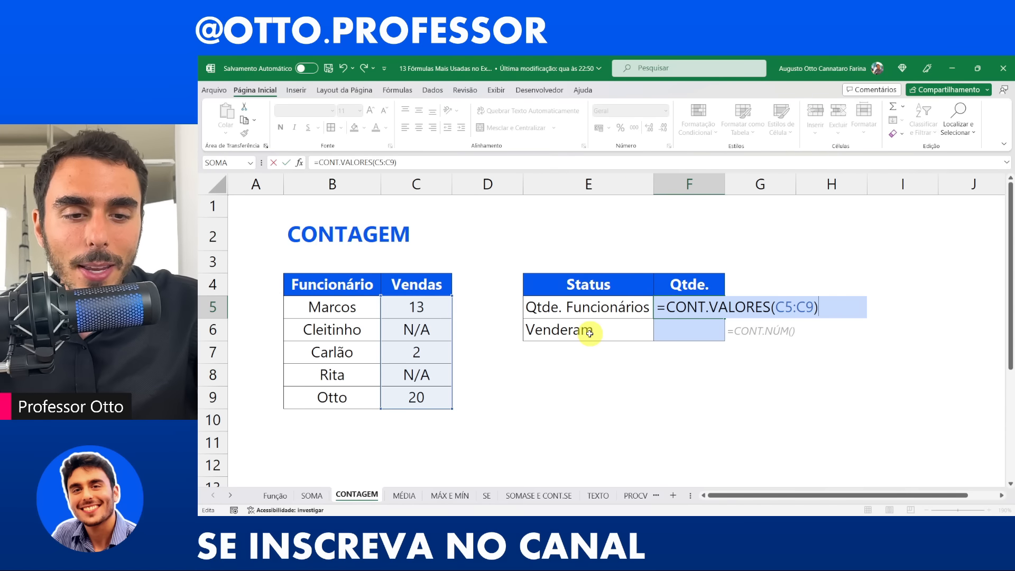
key(Return)
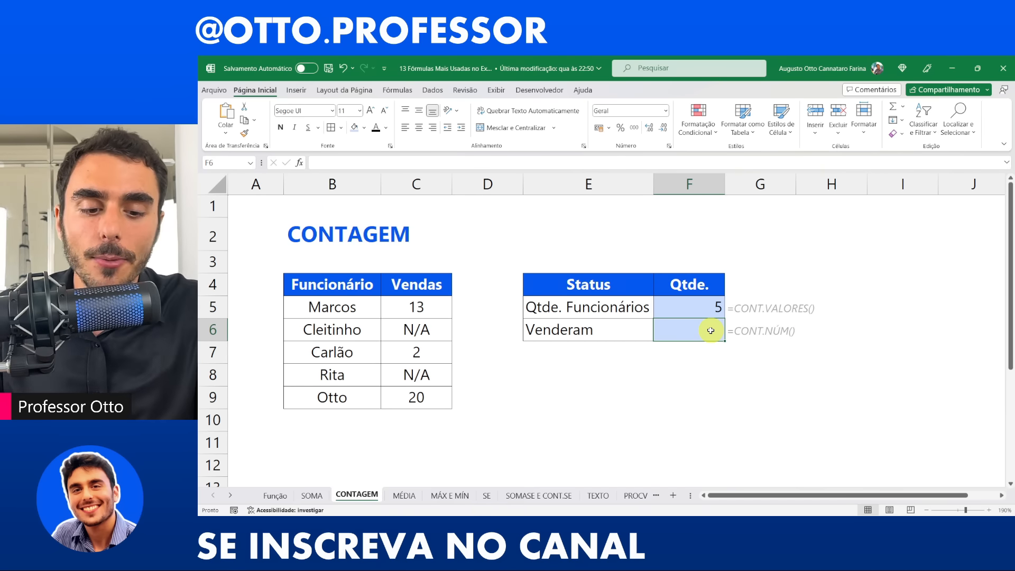
Enter =CONT.NÚM(C5:C9) in cell F6 to count the employees with numeric sales
text(=cont)
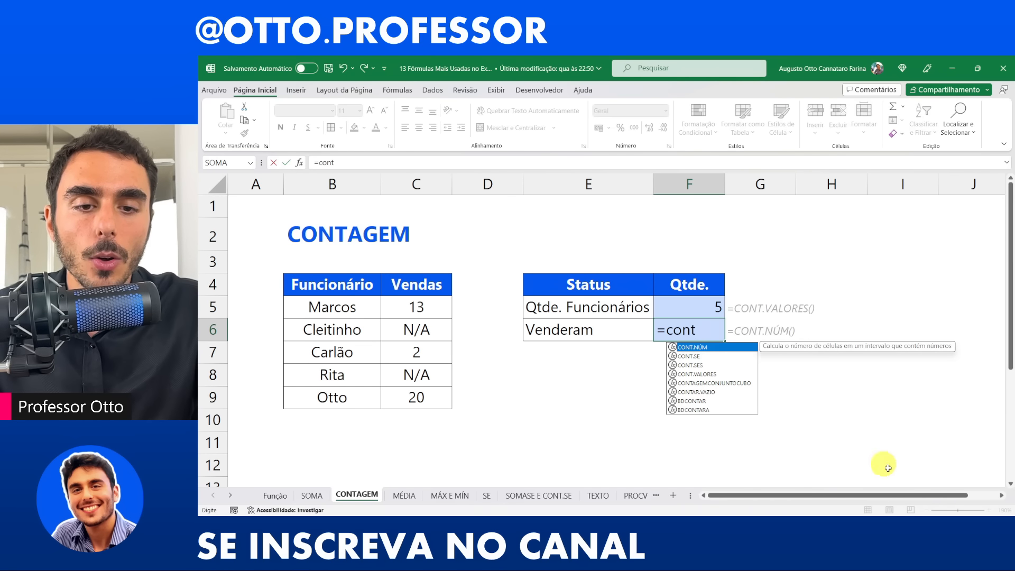
text(.)
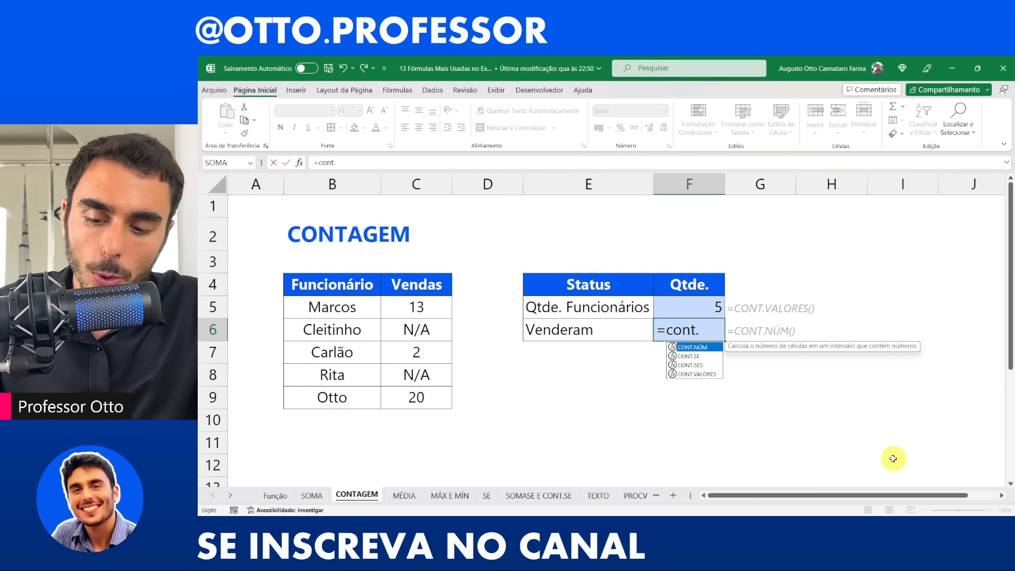
key(Tab)
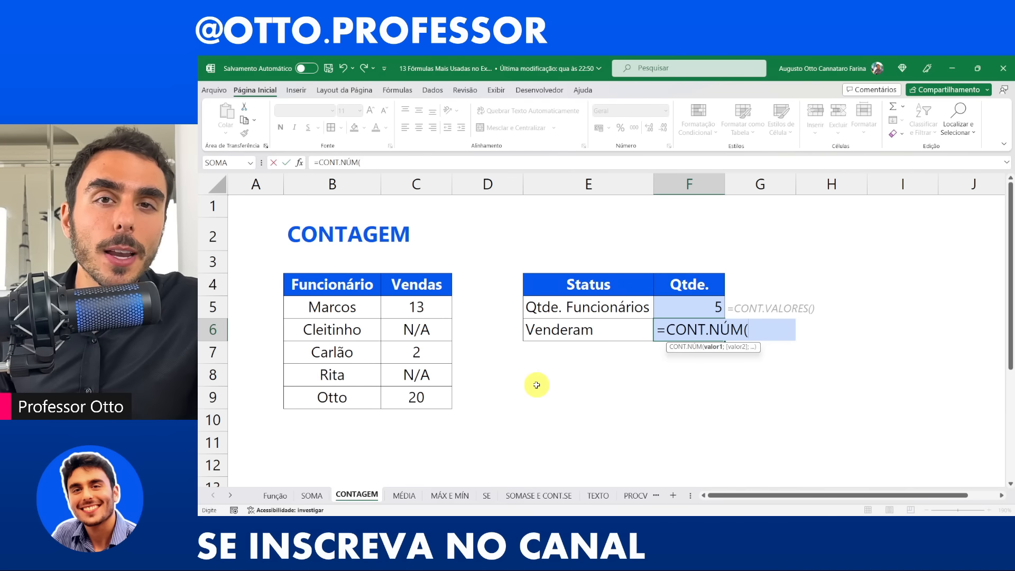
drag(417, 307, 423, 398)
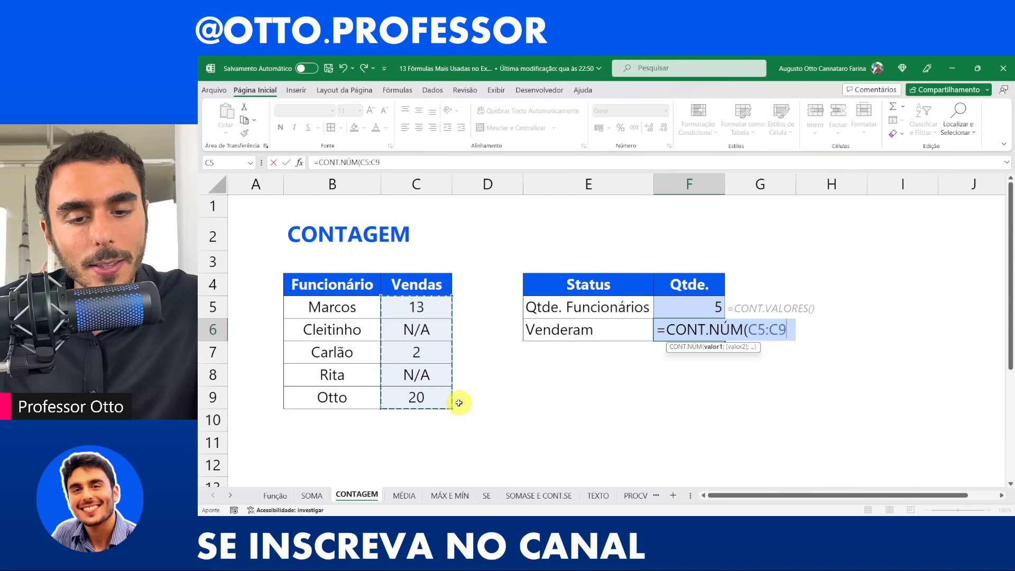
key(Return)
click(717, 327)
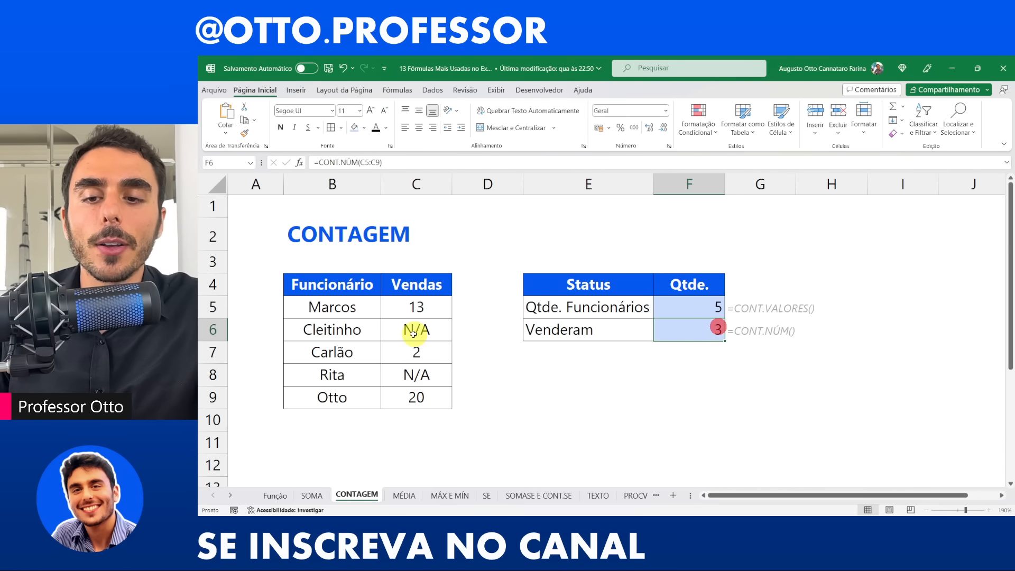
Check which cells of the Vendas column hold numbers by highlighting C5, C7 and C9 together
click(413, 307)
ctrl+click(423, 351)
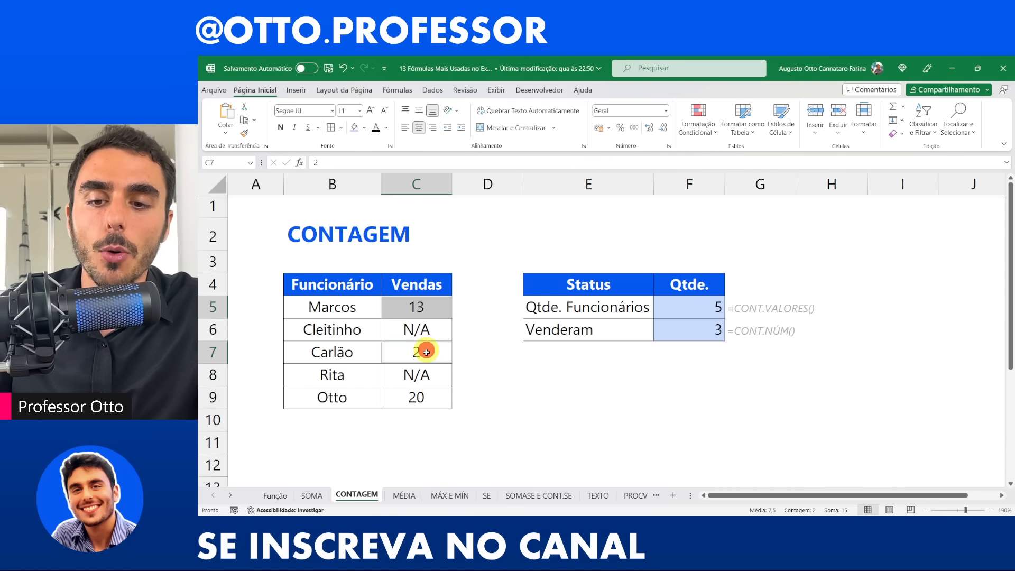
ctrl+click(435, 399)
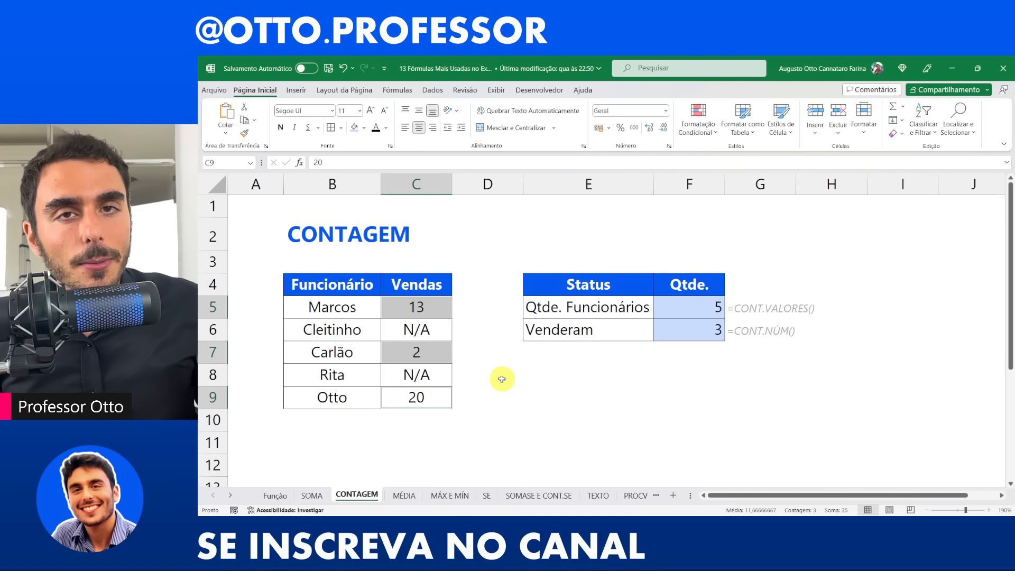
key(Up)
key(Up)
key(Up)
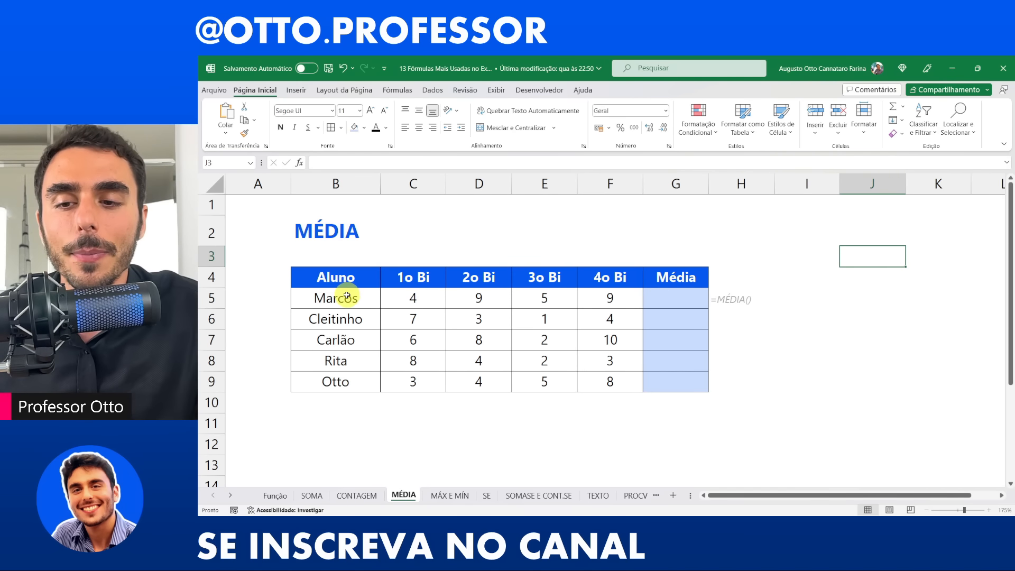
Examine the Aluno column and the four grade columns, C5:F9, on the MÉDIA sheet
drag(333, 279, 623, 375)
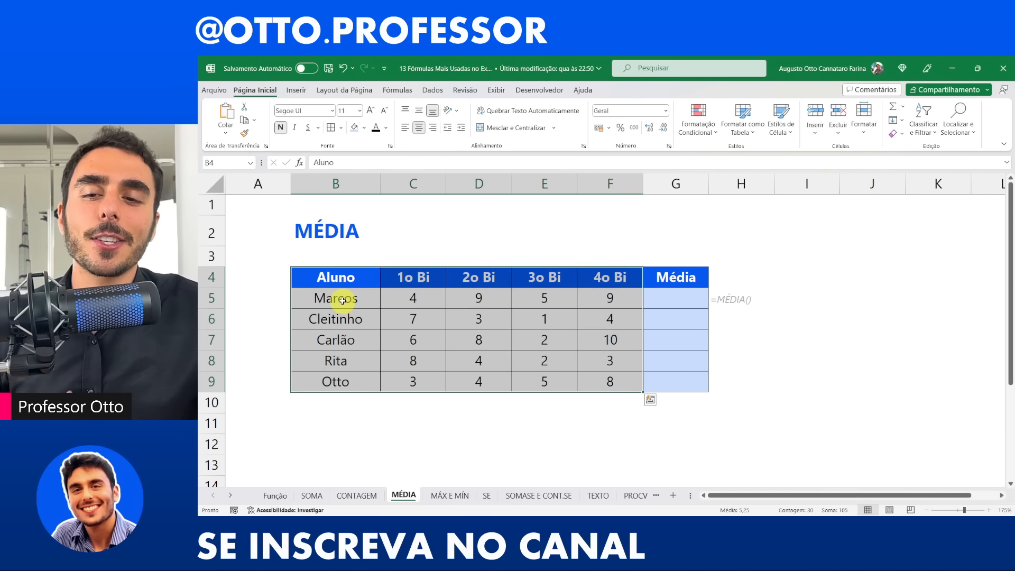
drag(339, 297, 355, 376)
drag(414, 294, 610, 381)
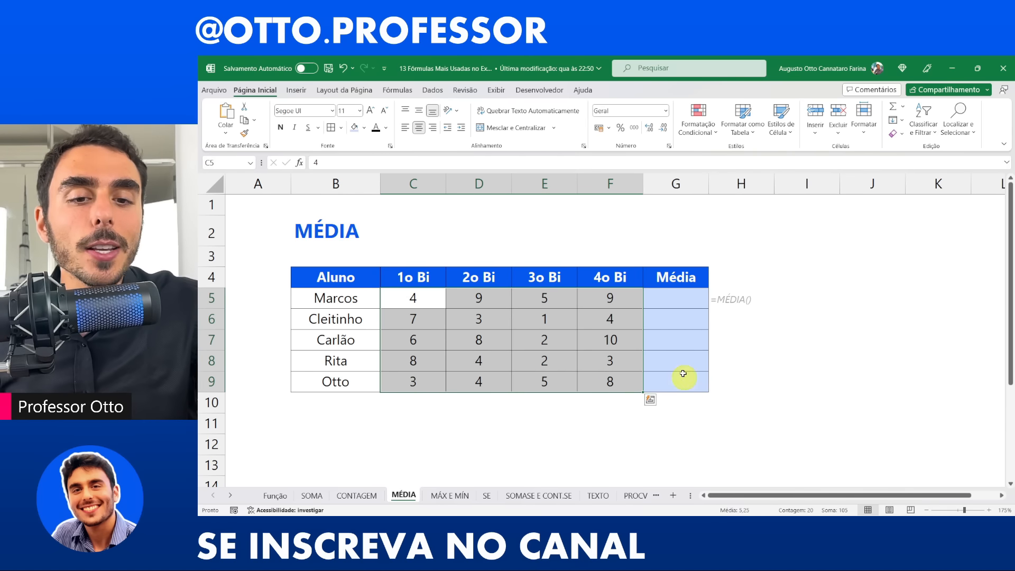
click(681, 298)
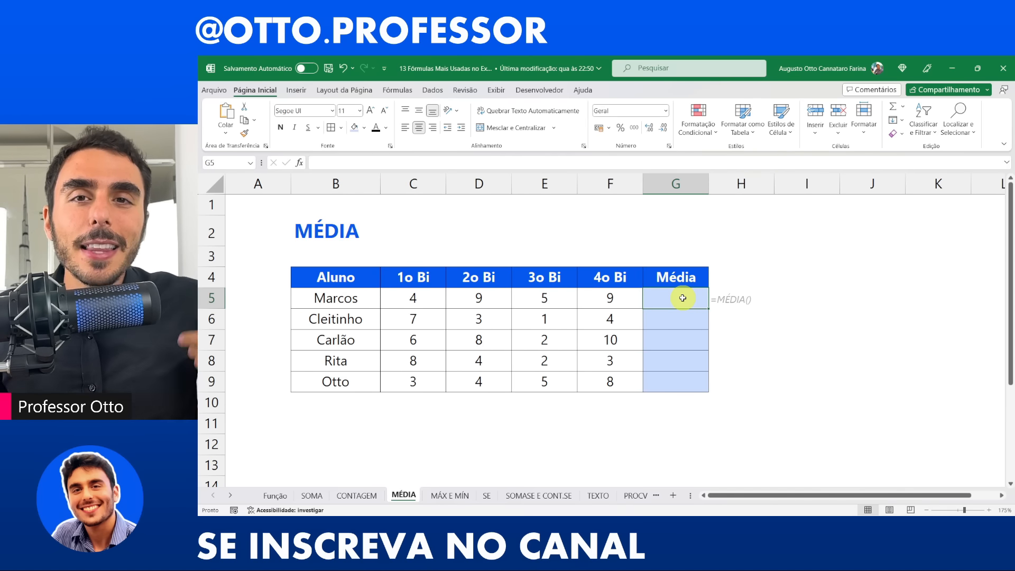
drag(413, 298, 638, 310)
click(665, 299)
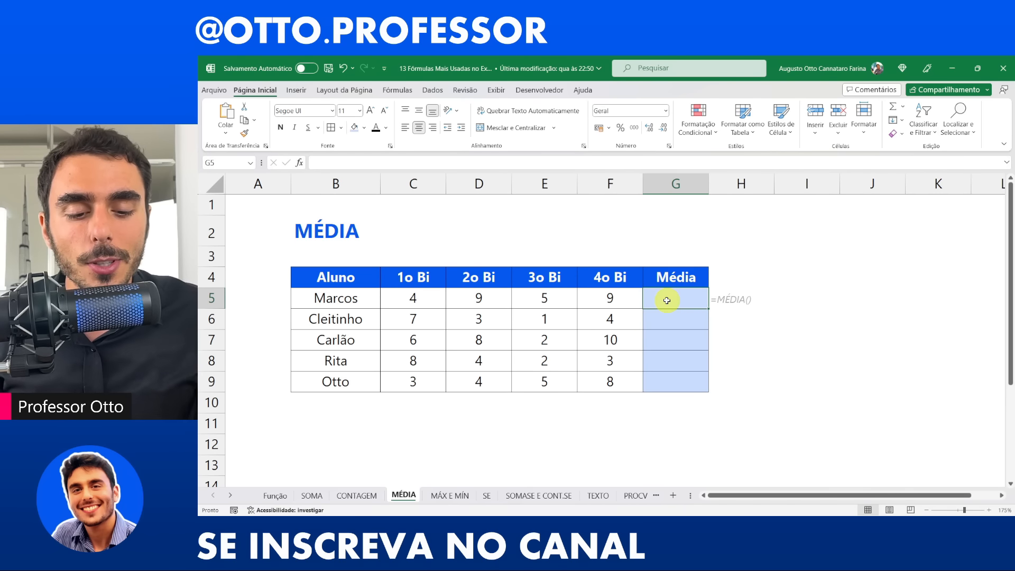
text(=)
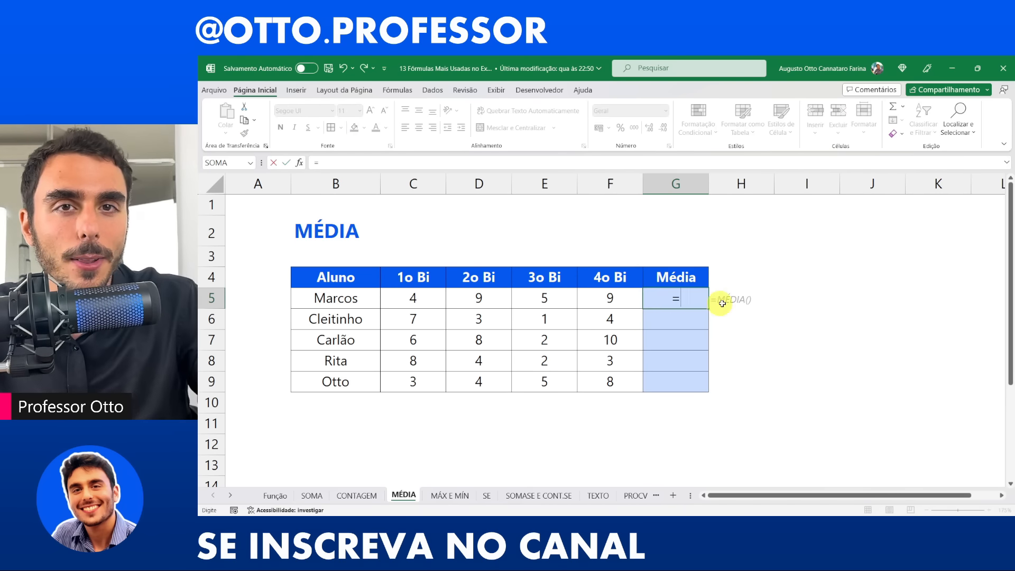
text(mé)
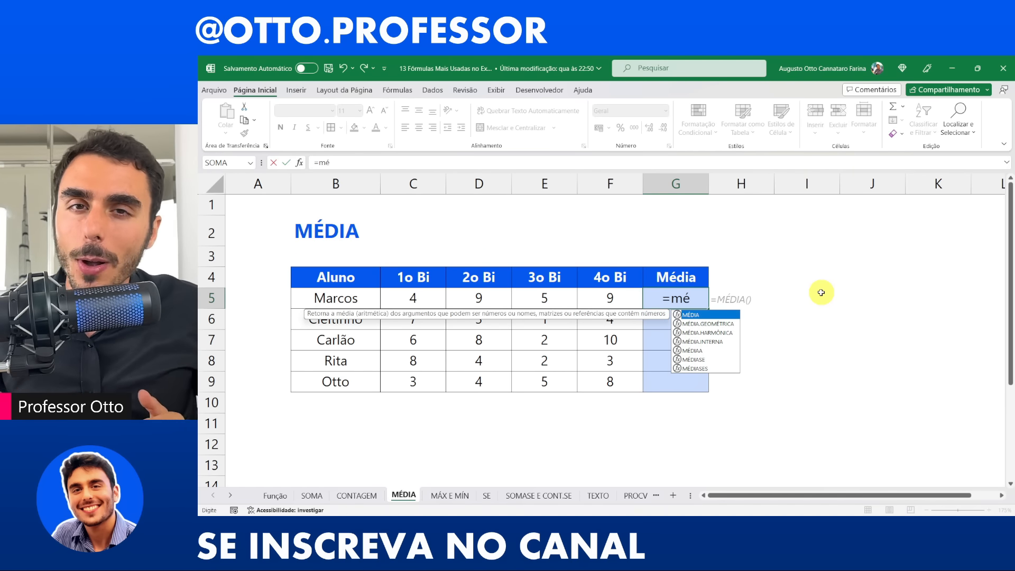
key(BackSpace)
text(ed)
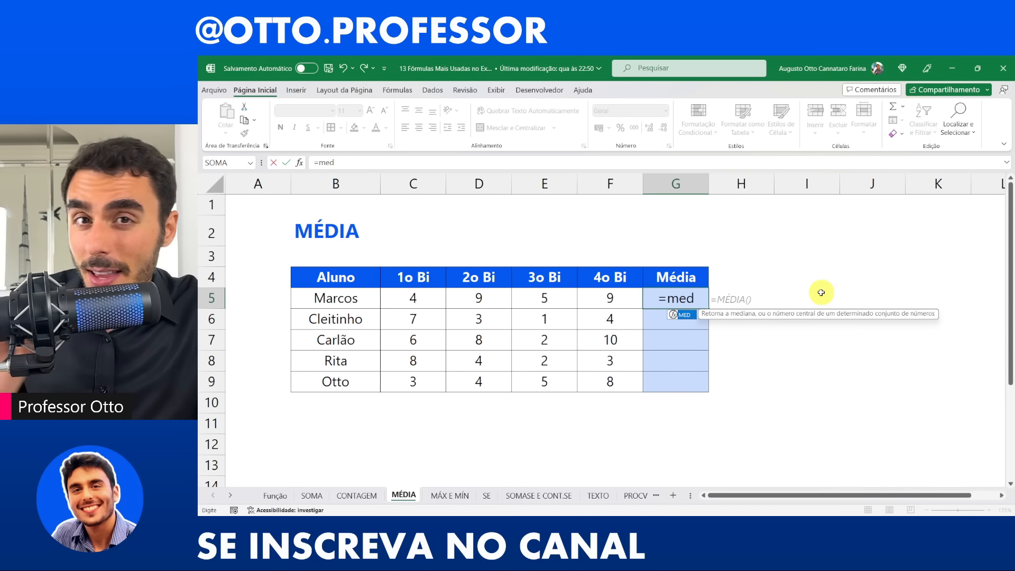
key(BackSpace)
key(BackSpace)
text(é)
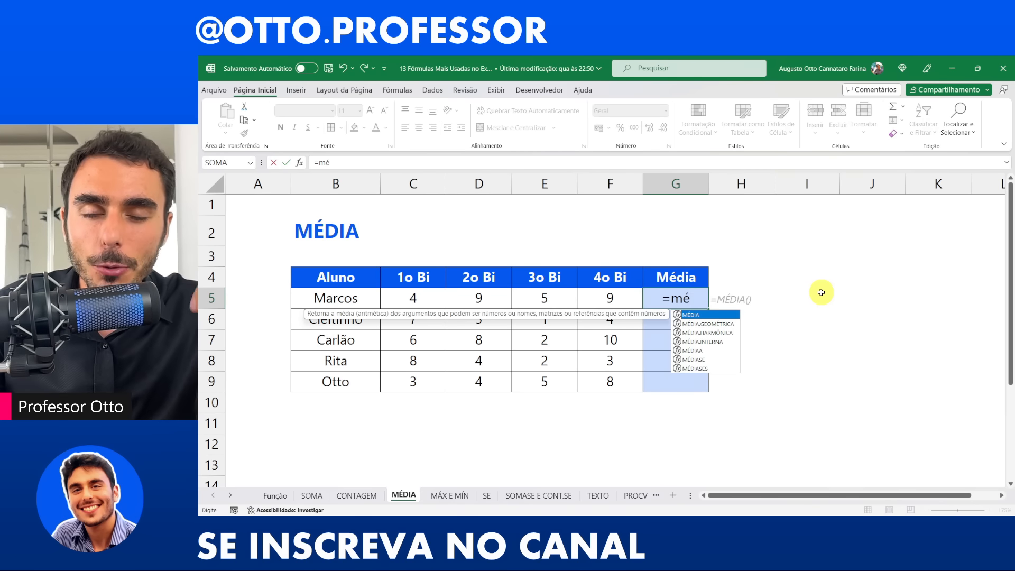
key(Tab)
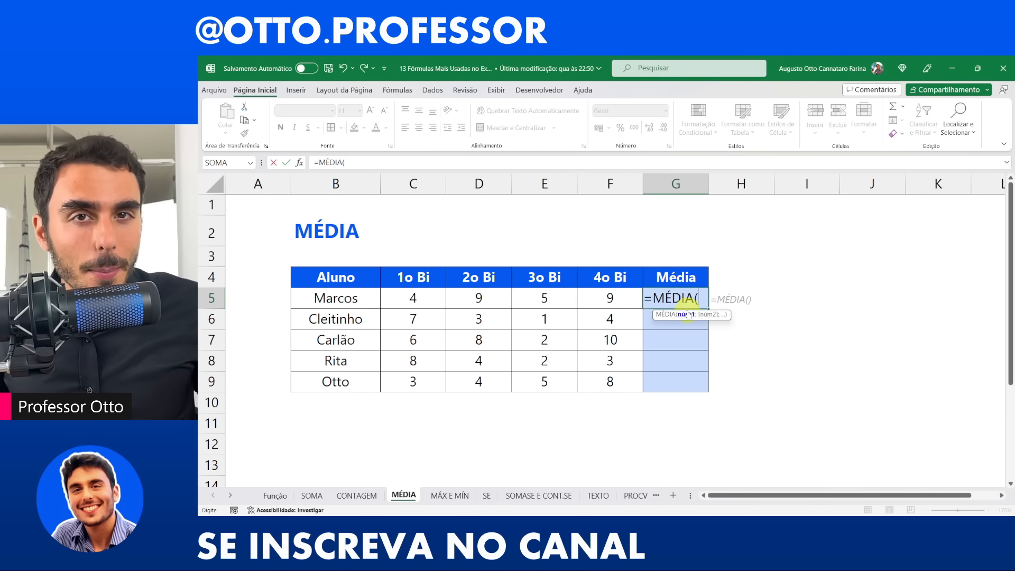
drag(413, 297, 596, 302)
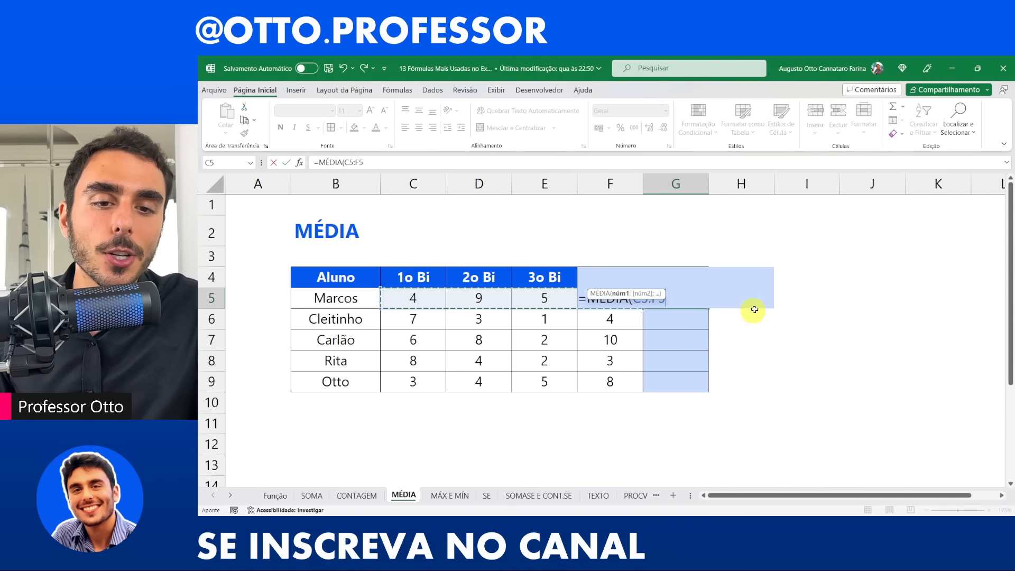
key(Escape)
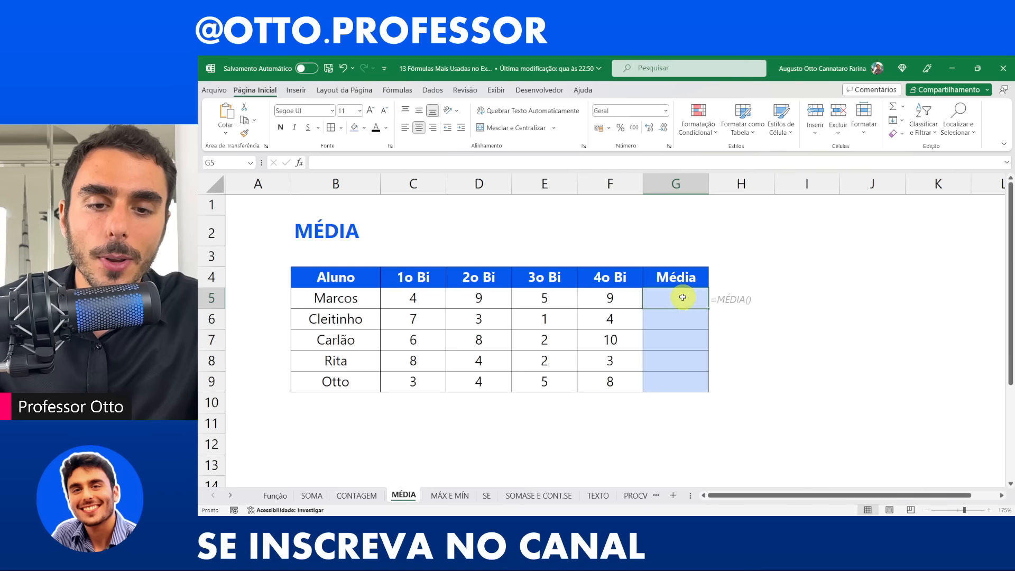
Left-align the Média cells G5:G9 and enter =MÉDIA(C5:F5) in G5 to average the first student's grades
drag(683, 297, 694, 380)
click(406, 128)
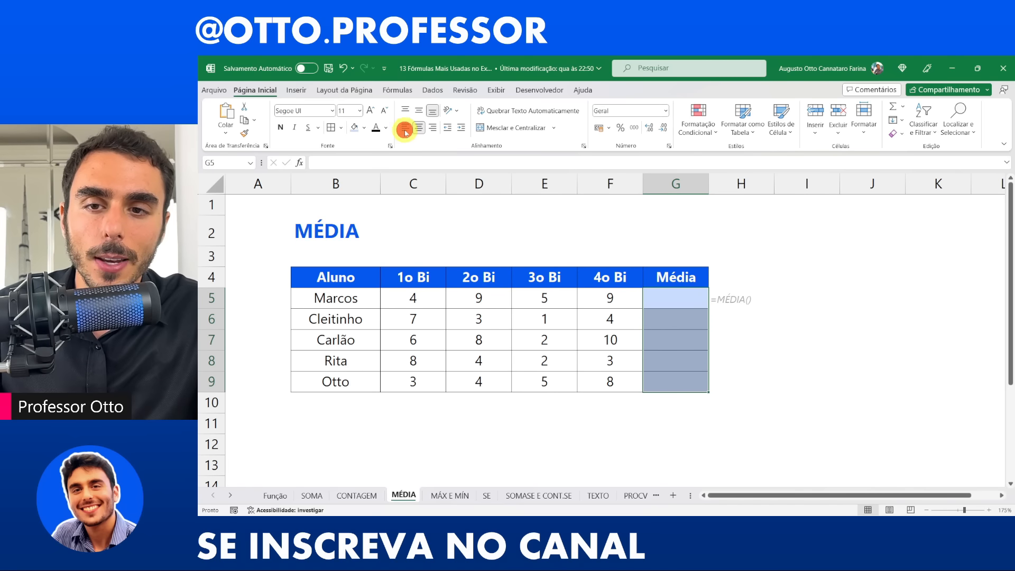
click(691, 295)
text(=médi)
key(Tab)
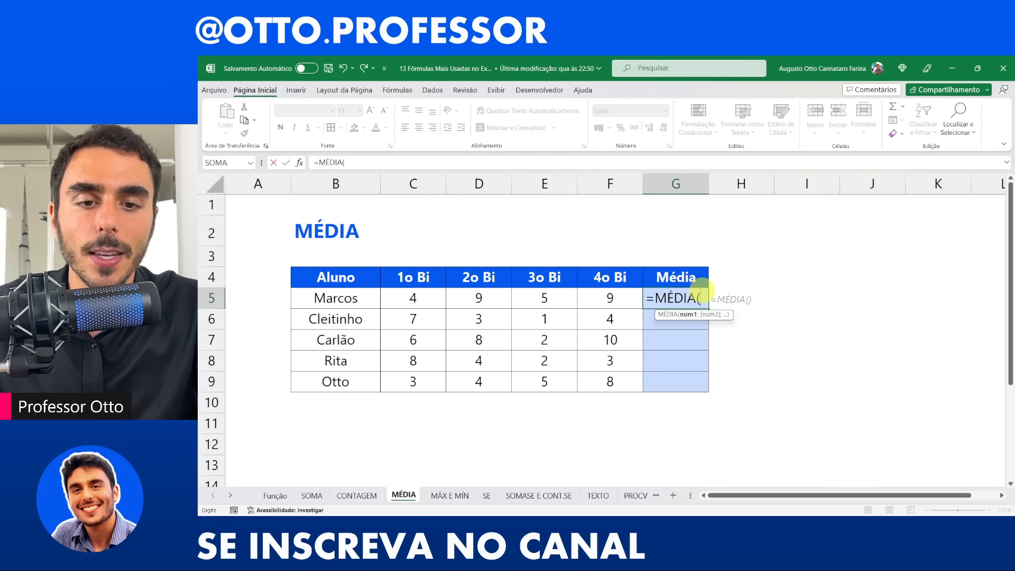
click(410, 295)
drag(590, 304, 589, 305)
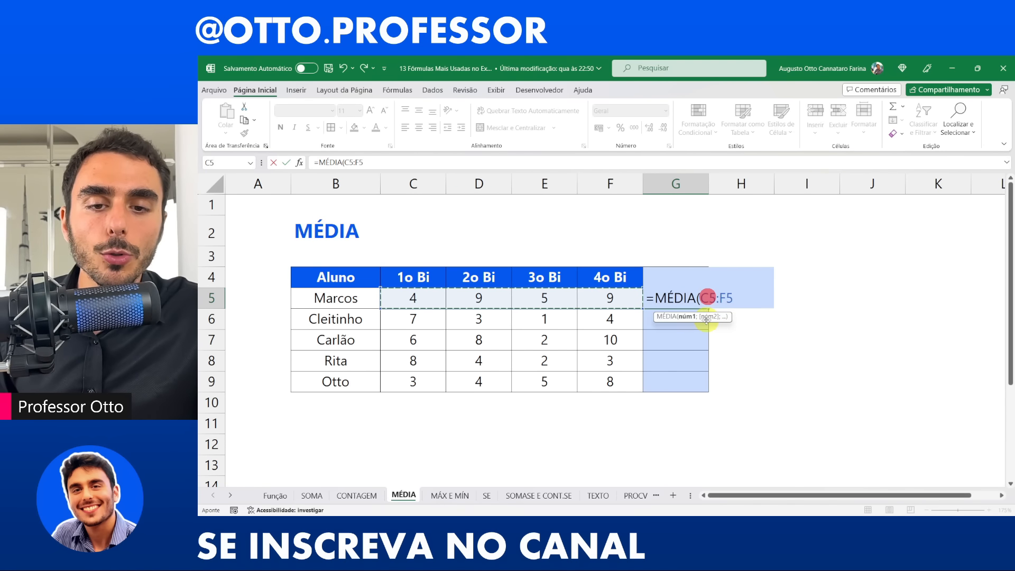
text())
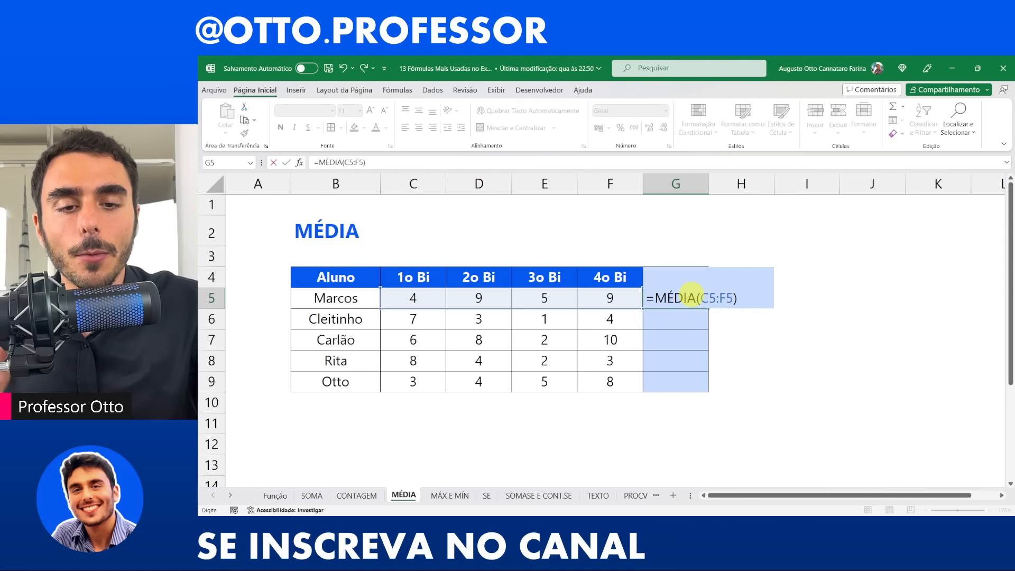
key(ctrl+Return)
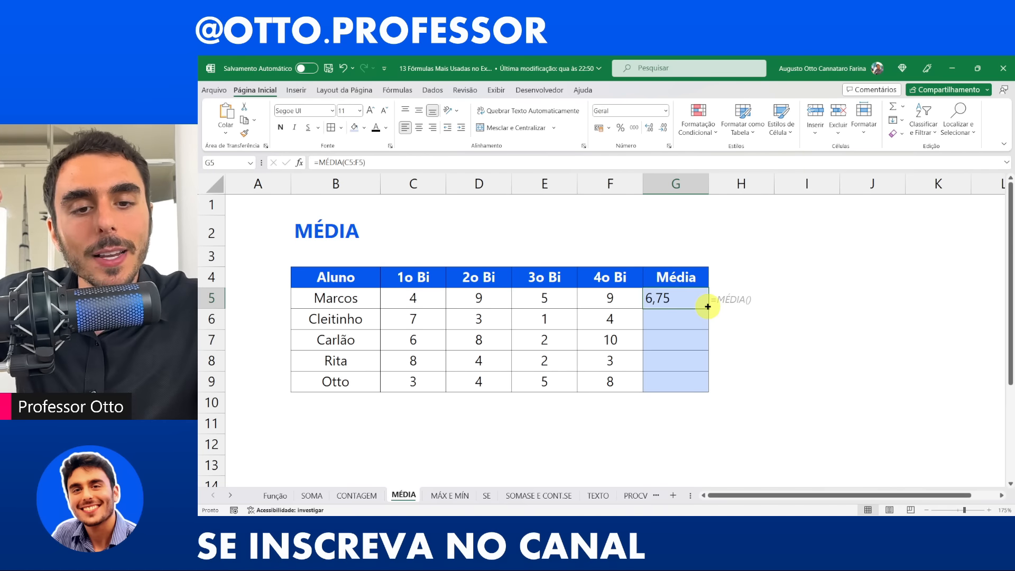
Fill the average formula from G5 down to G9 and check the row references in the copied formulas
drag(706, 306, 701, 389)
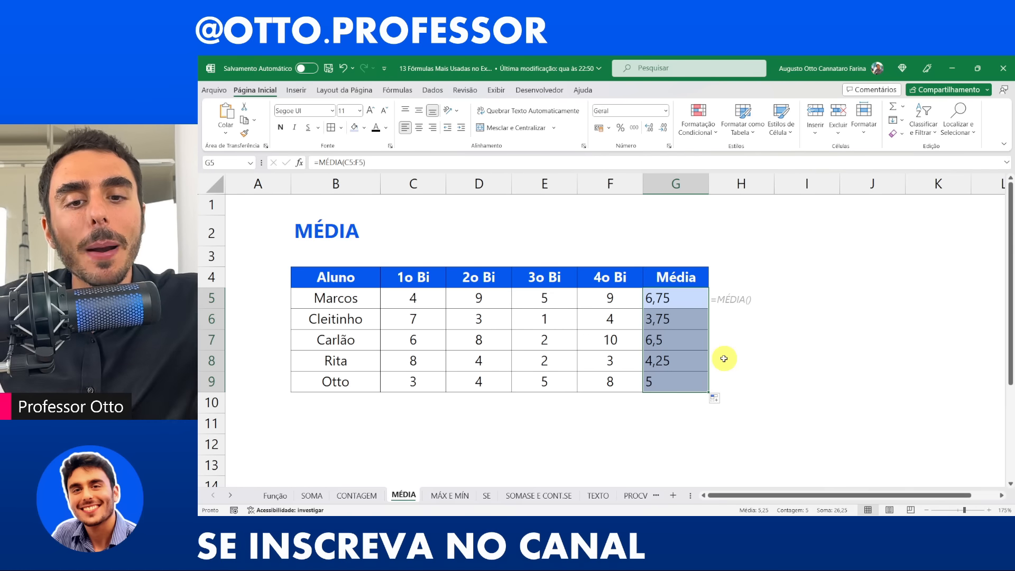
key(Down)
key(F2)
key(Return)
key(F2)
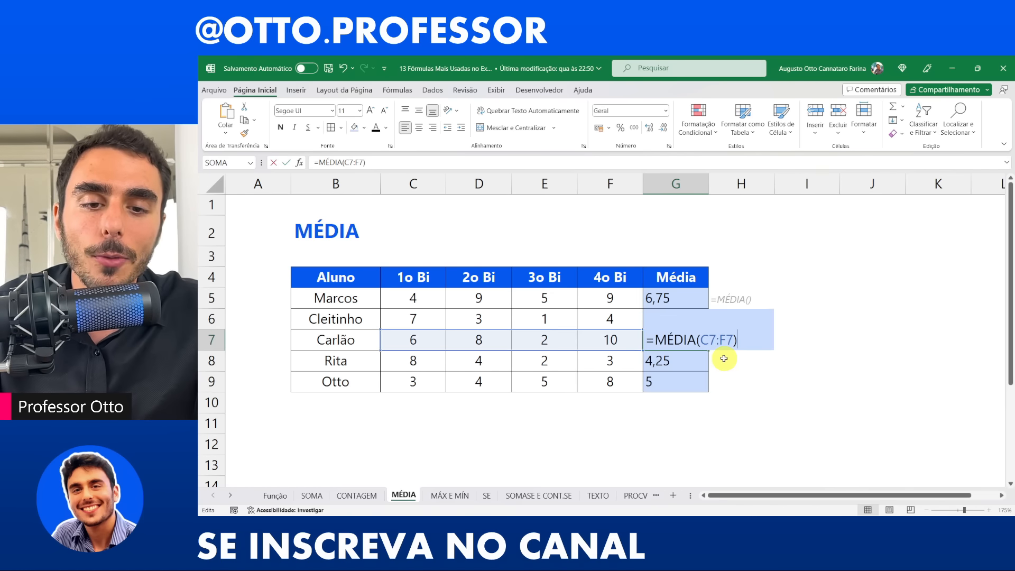
key(Return)
key(F2)
key(Return)
key(F2)
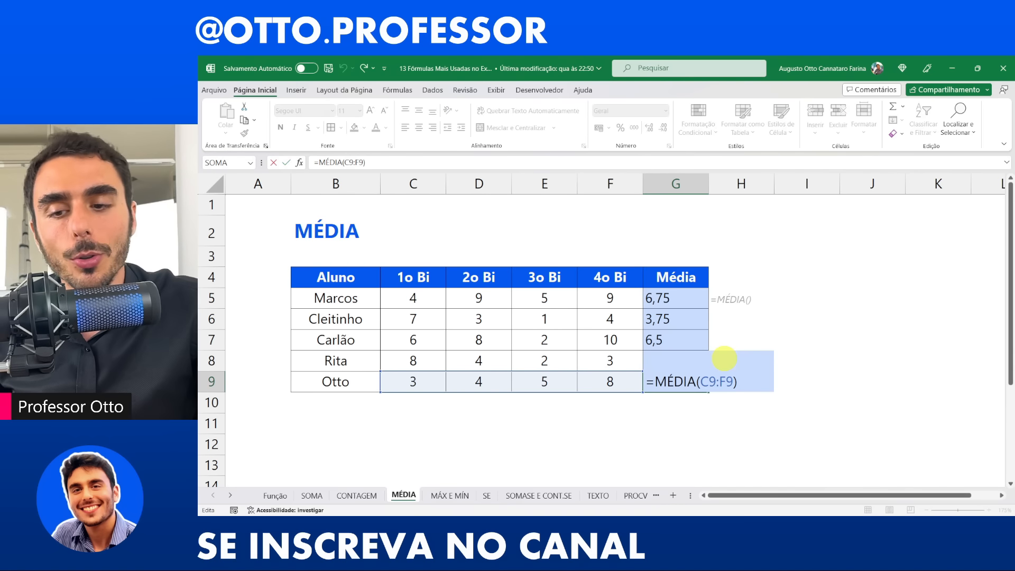
key(Return)
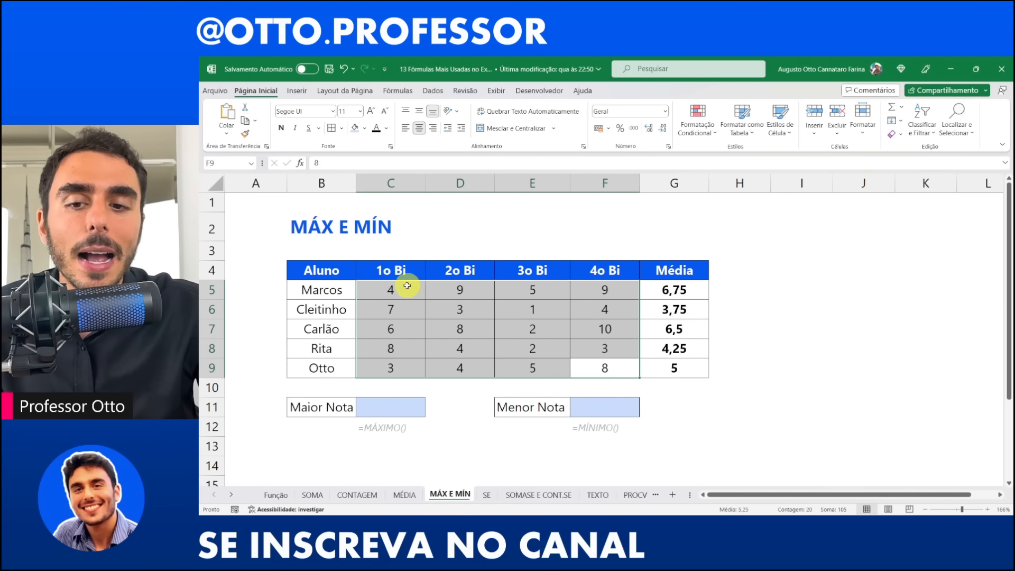
On the MÁX E MÍN sheet, enter =MÁXIMO(C5:F9) in the Maior Nota cell C11 to return the highest grade
drag(396, 289, 592, 368)
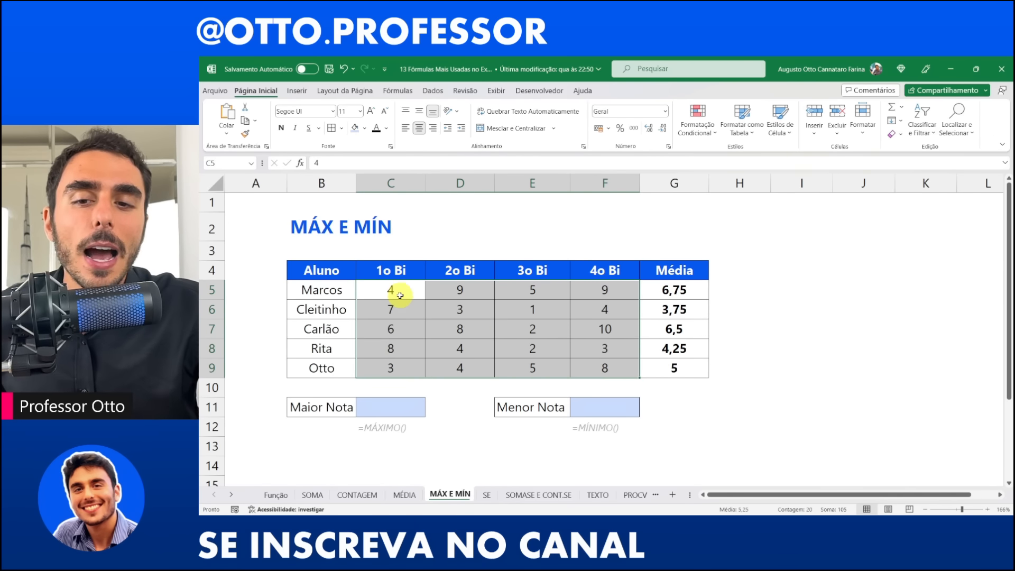
drag(400, 292, 622, 358)
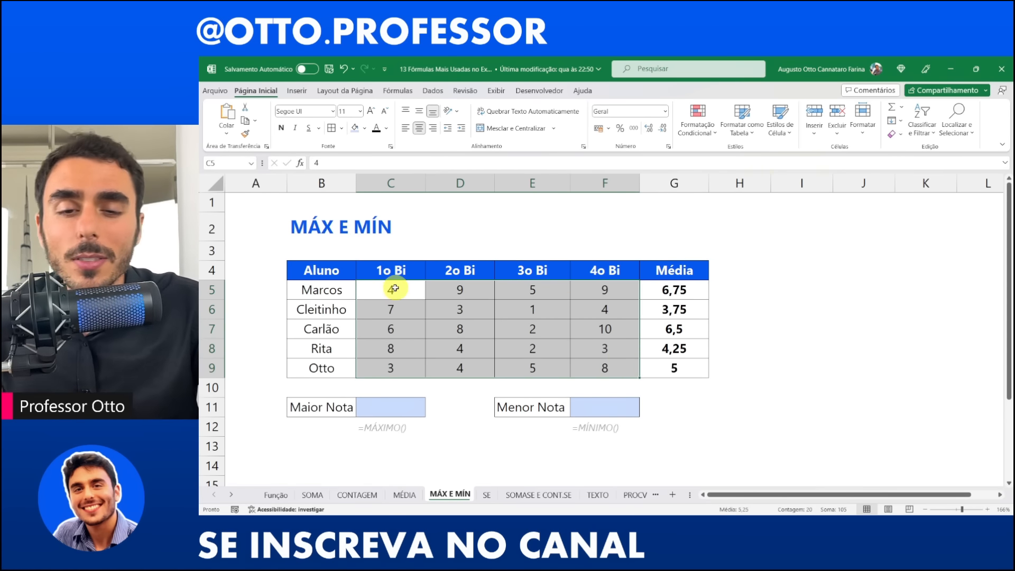
click(401, 408)
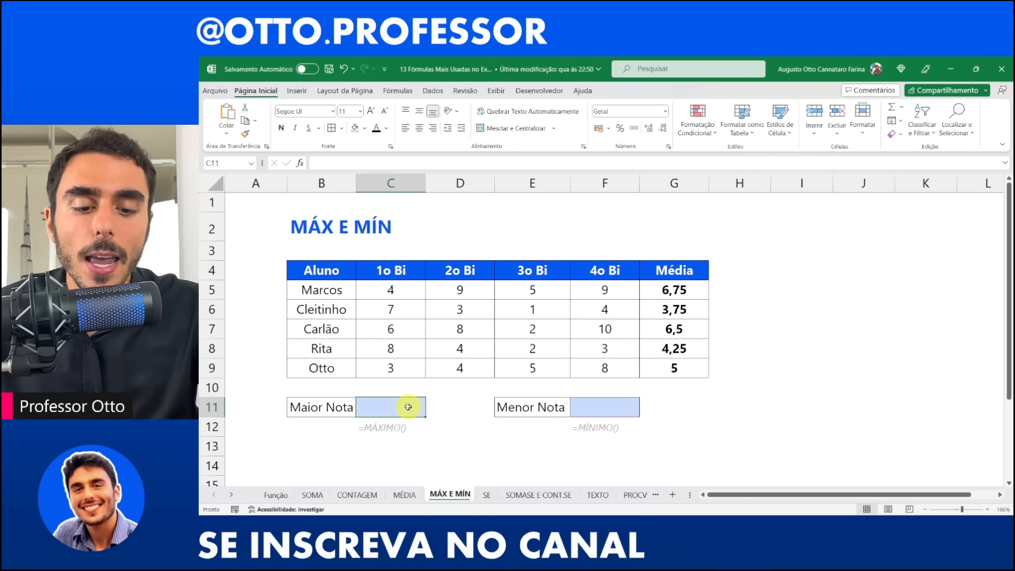
text(=má)
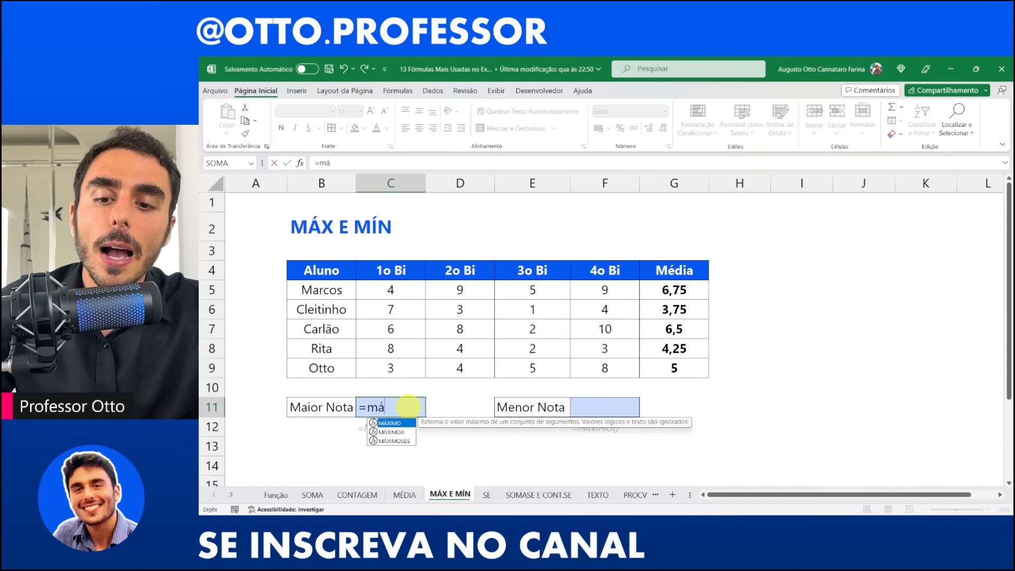
key(Tab)
click(397, 292)
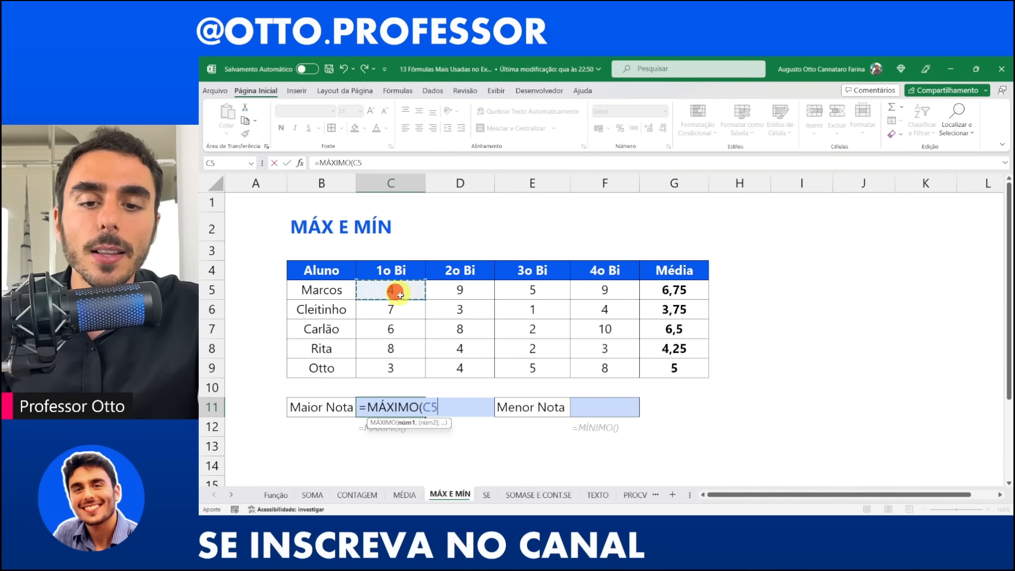
drag(396, 292, 589, 369)
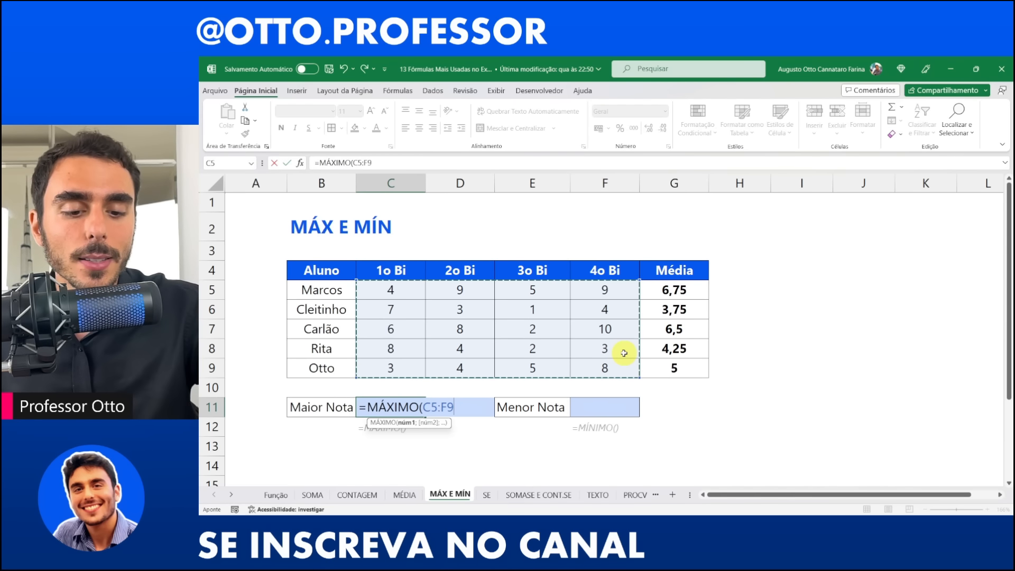
text())
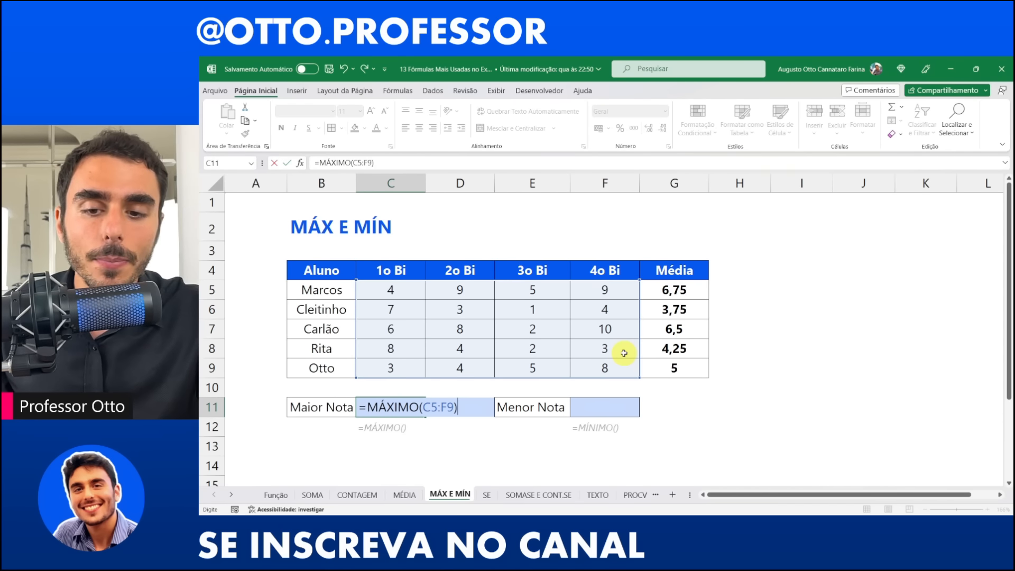
key(Return)
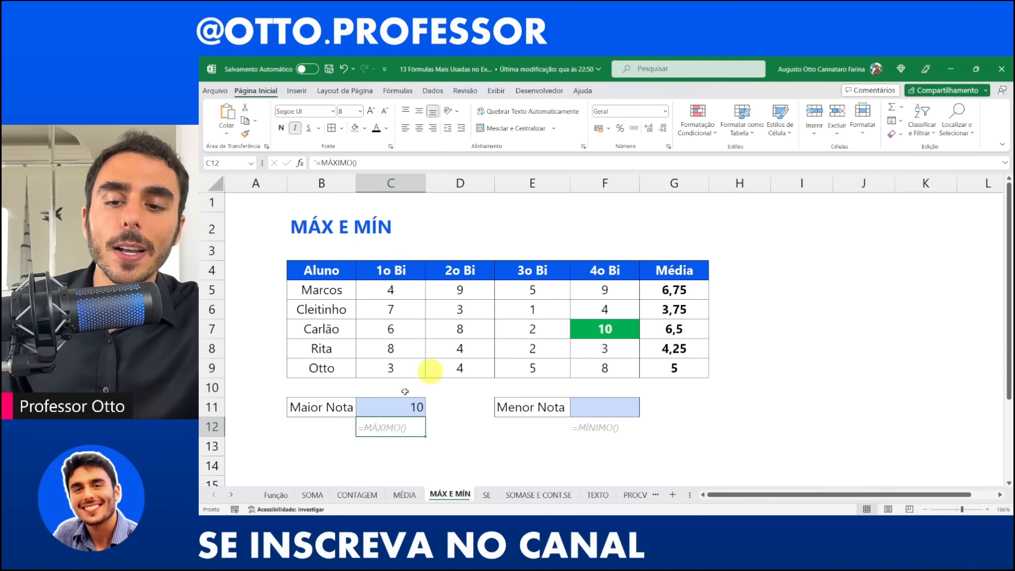
Compare the Maior Nota result in C11 with the highlighted grade in F7
click(408, 407)
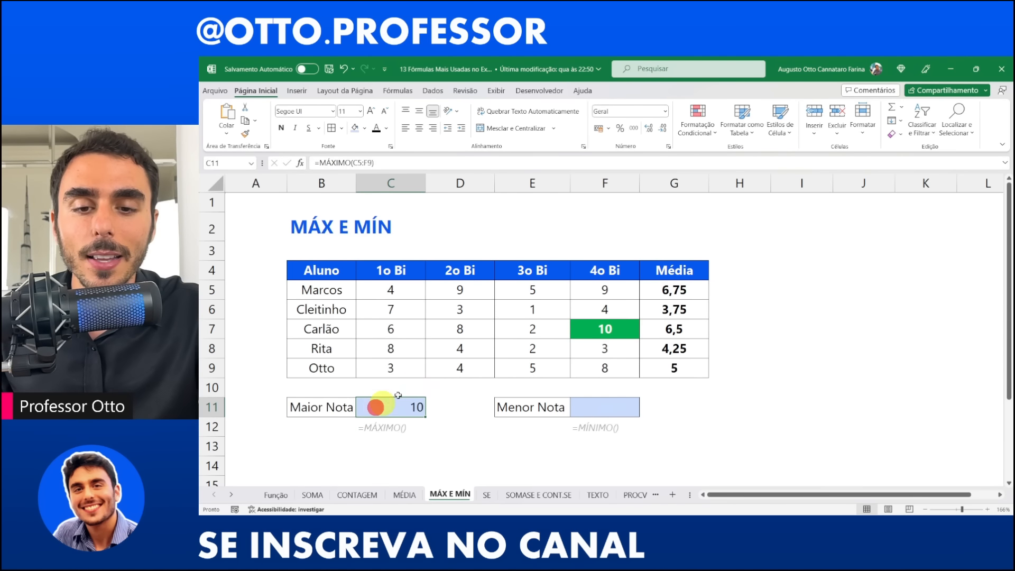
click(612, 333)
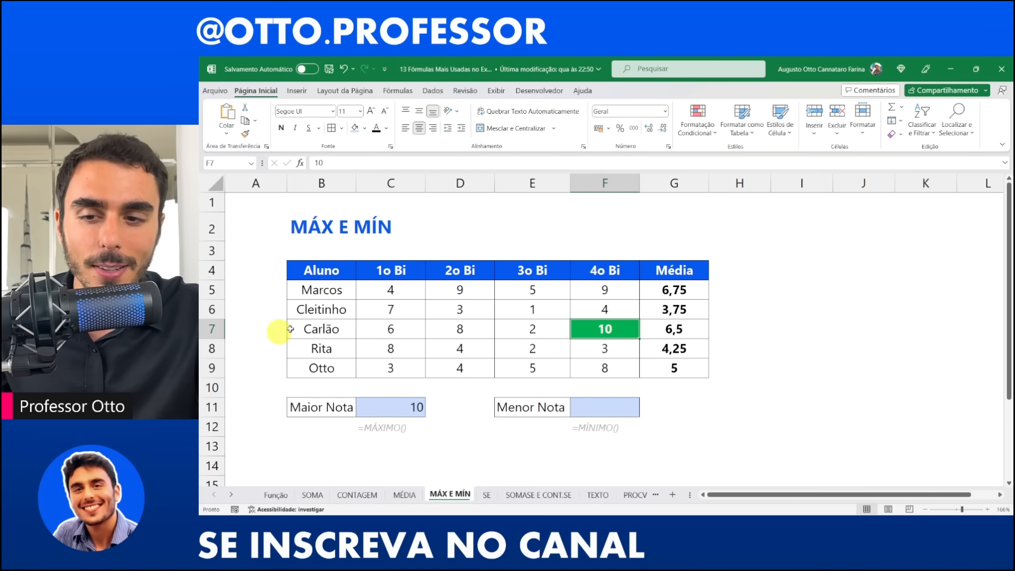
click(404, 413)
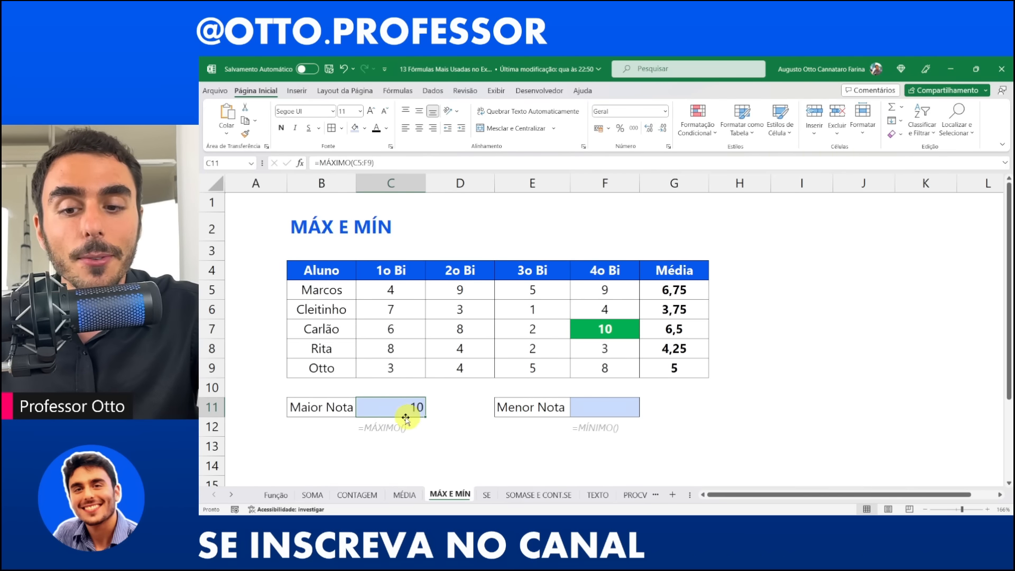
click(620, 333)
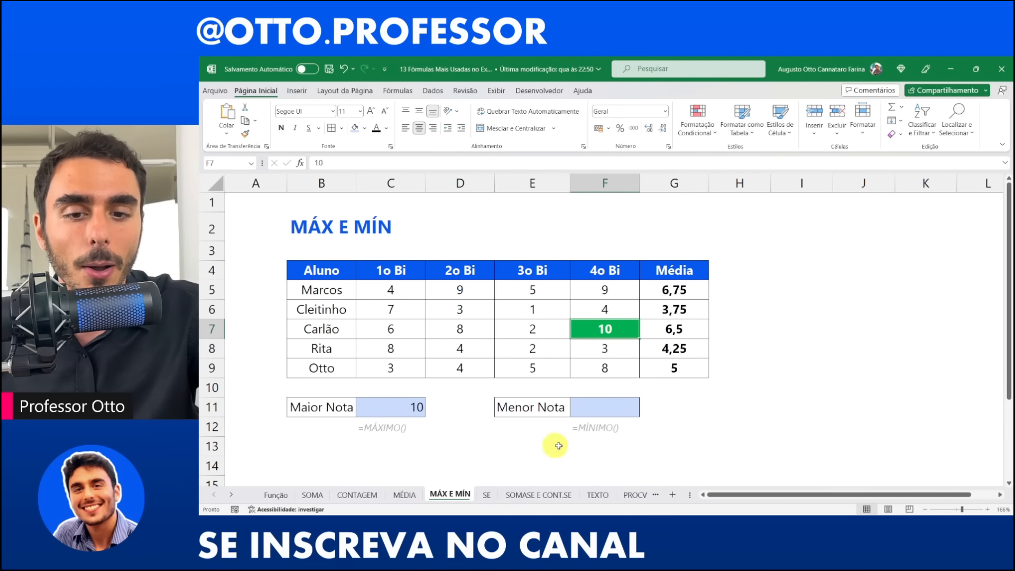
Enter =MÍNIMO(C5:F9) in the Menor Nota cell F11 to return the lowest grade
click(603, 408)
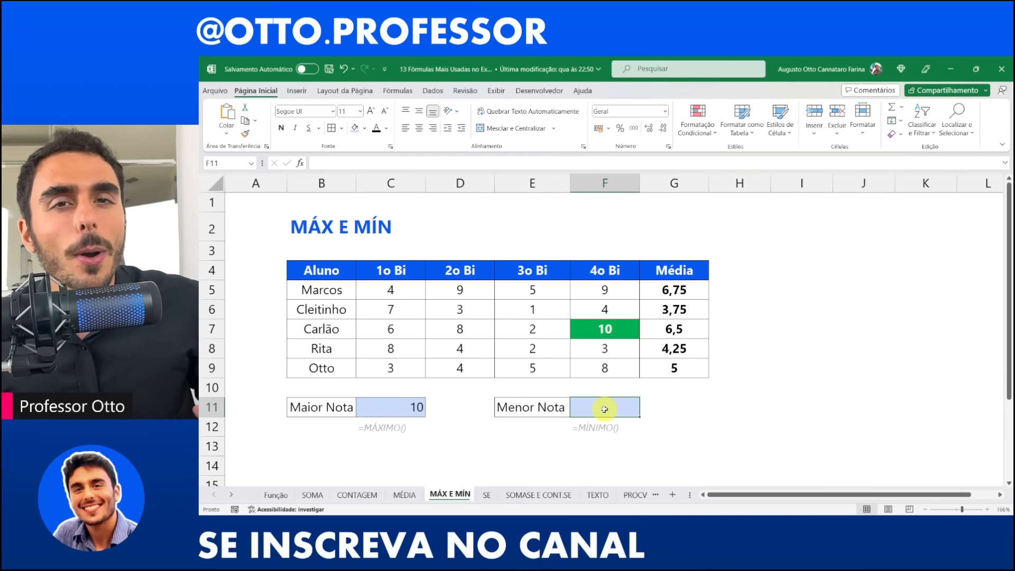
text(=mí)
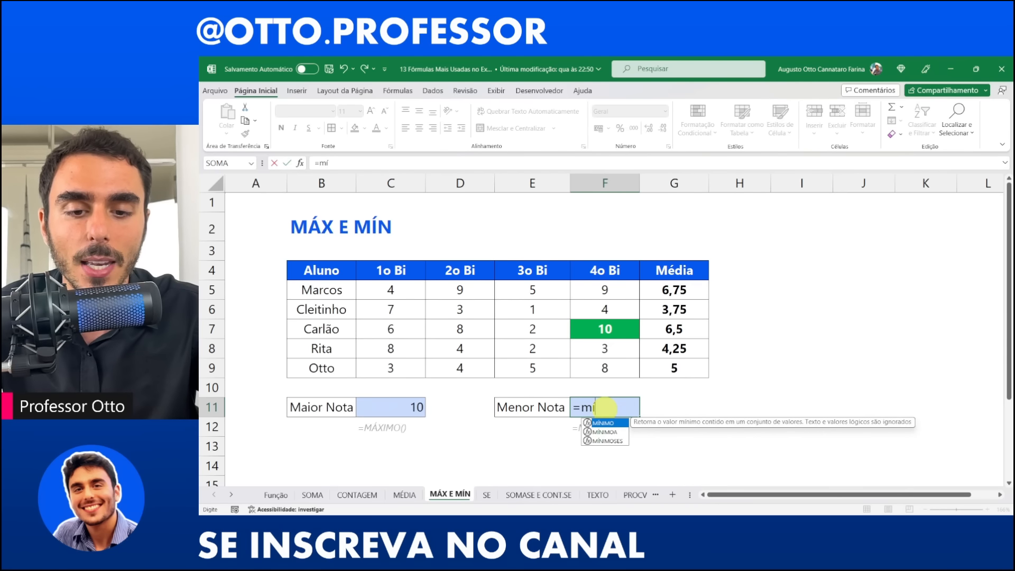
key(Tab)
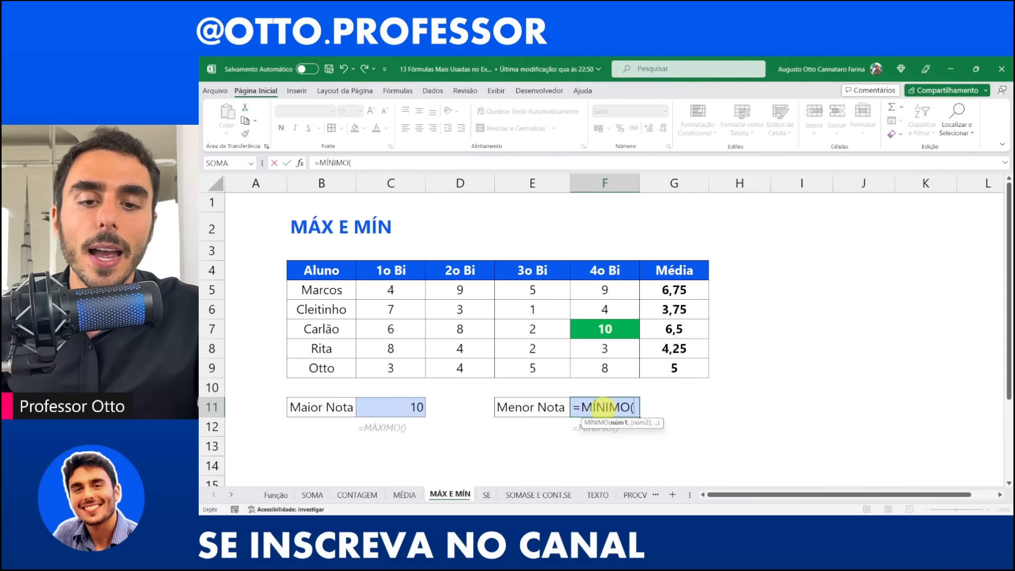
drag(394, 290, 631, 362)
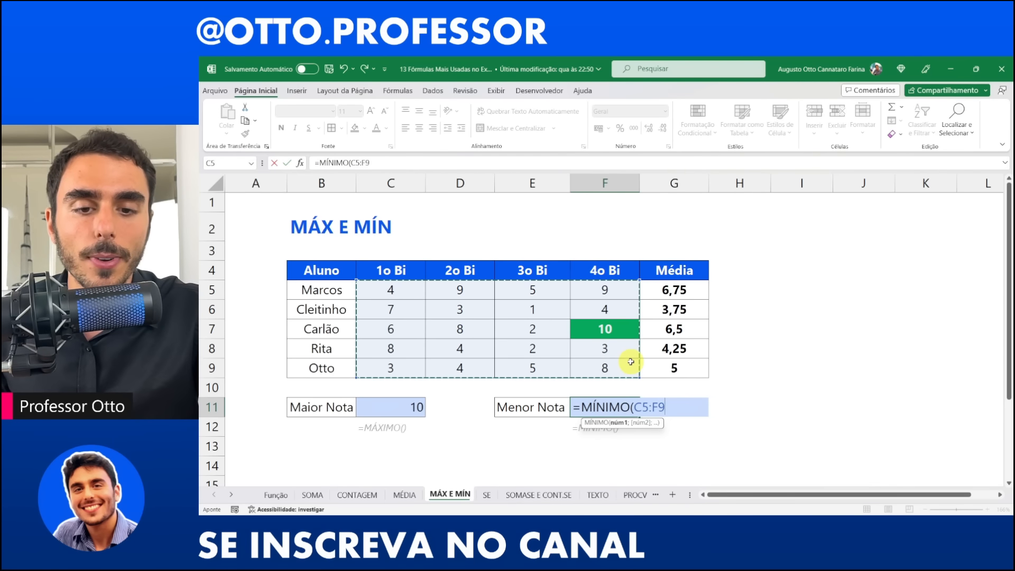
text())
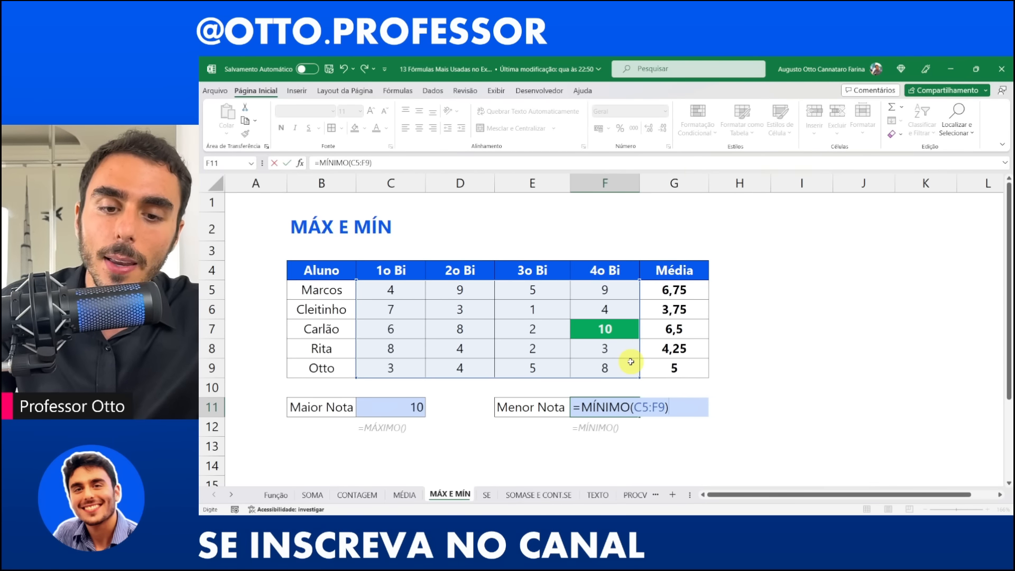
key(ctrl+Return)
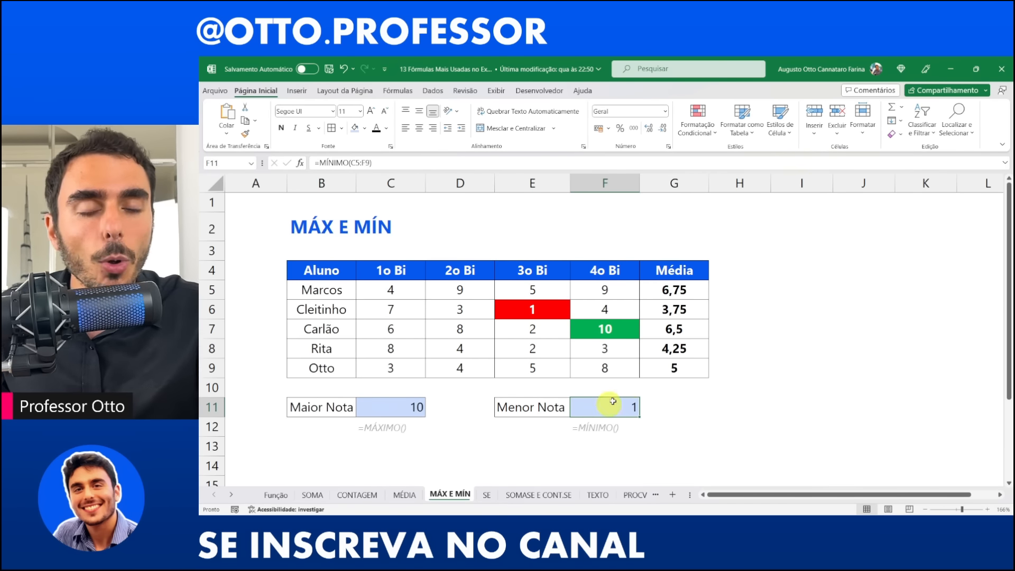
click(699, 415)
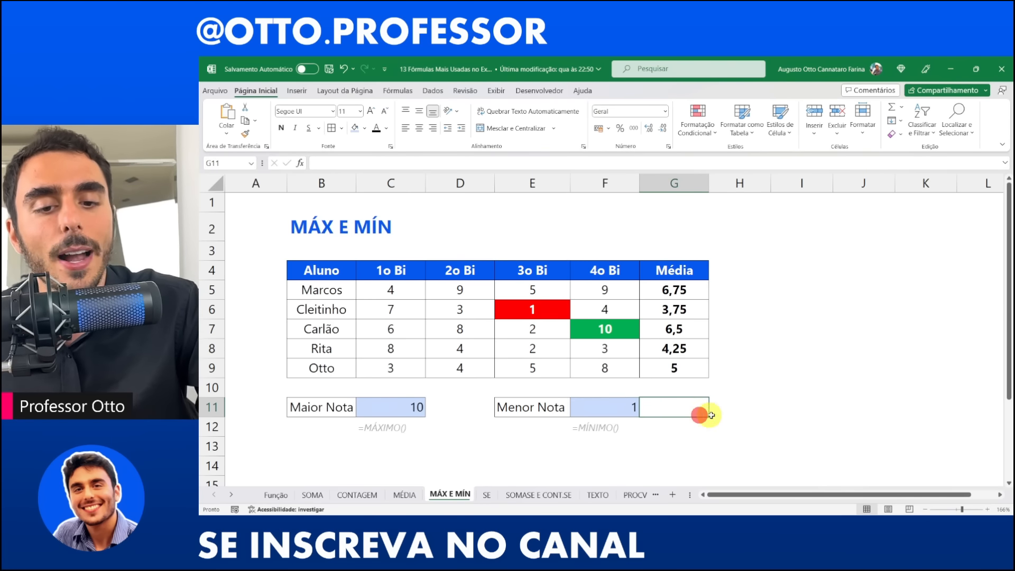
click(782, 406)
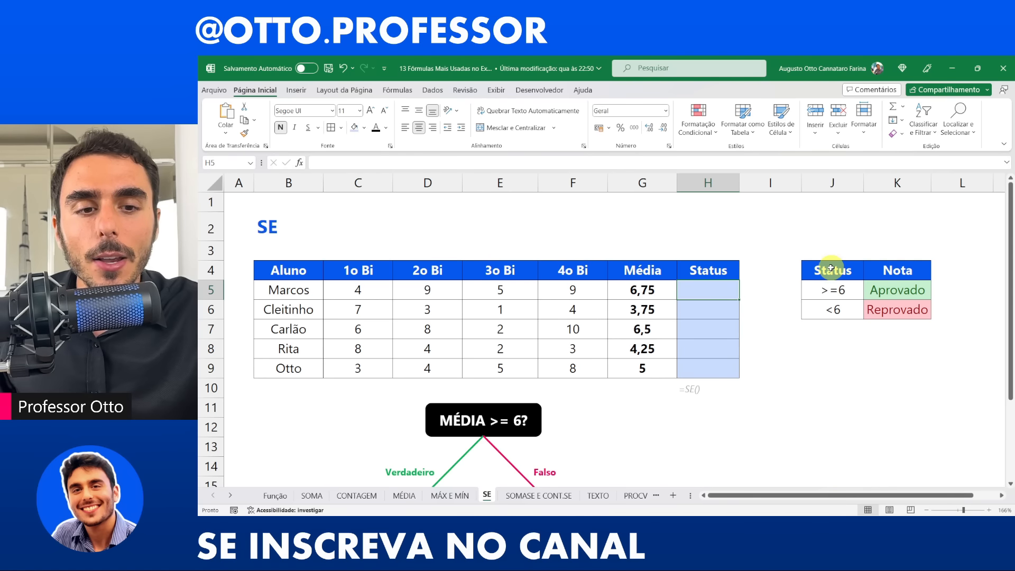
On the SE sheet, examine the Status/Nota criteria in J4:K6 and the MÉDIA >= 6? decision diagram below the grades table
drag(833, 270, 904, 311)
drag(834, 290, 899, 310)
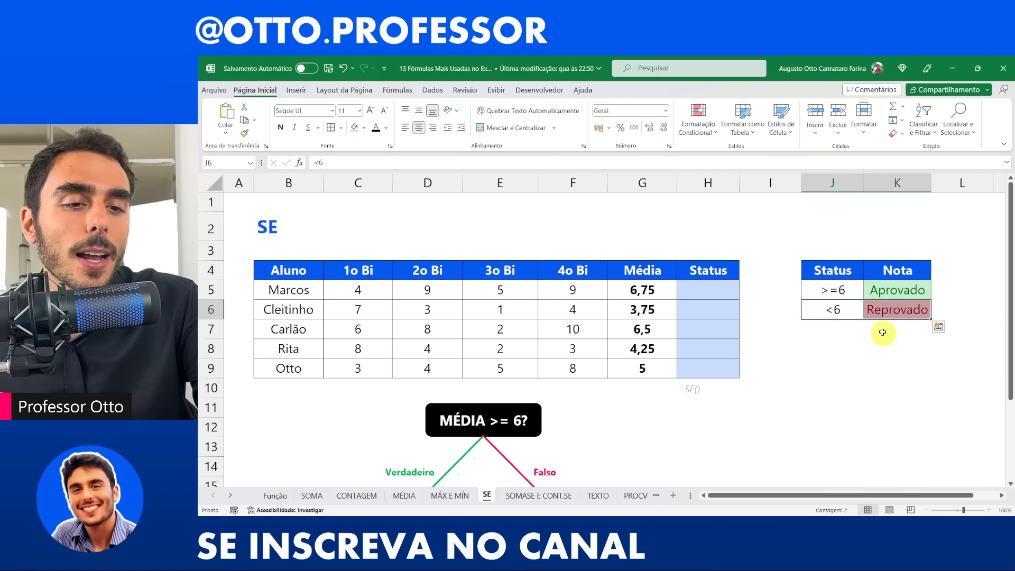
drag(830, 290, 896, 289)
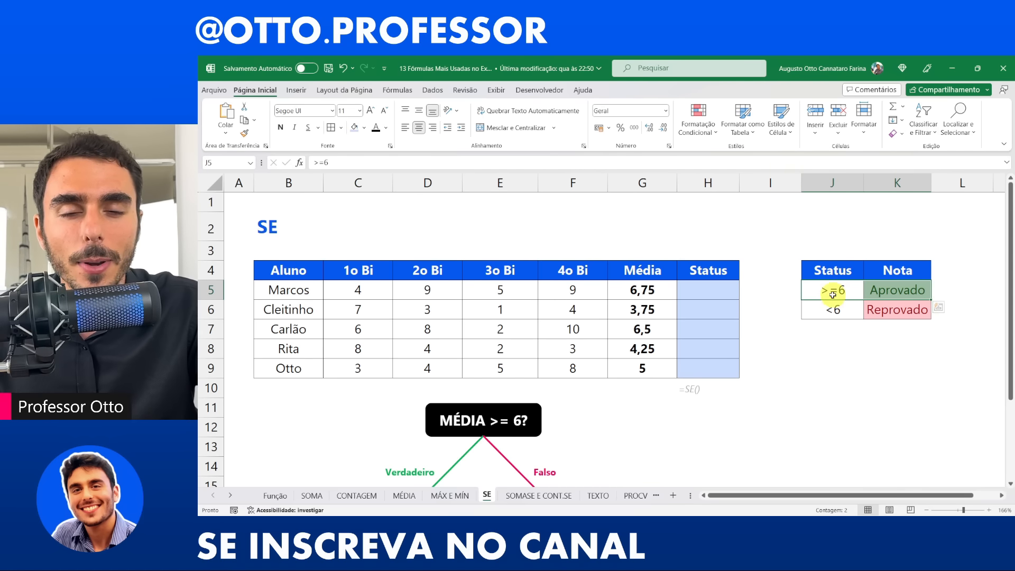
click(874, 348)
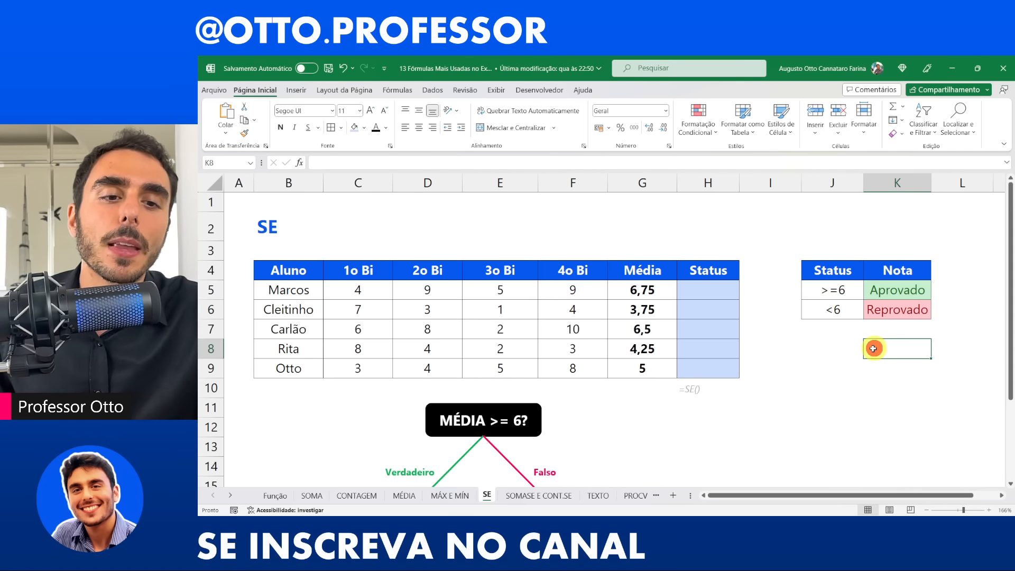
scroll(530, 412, down, 2)
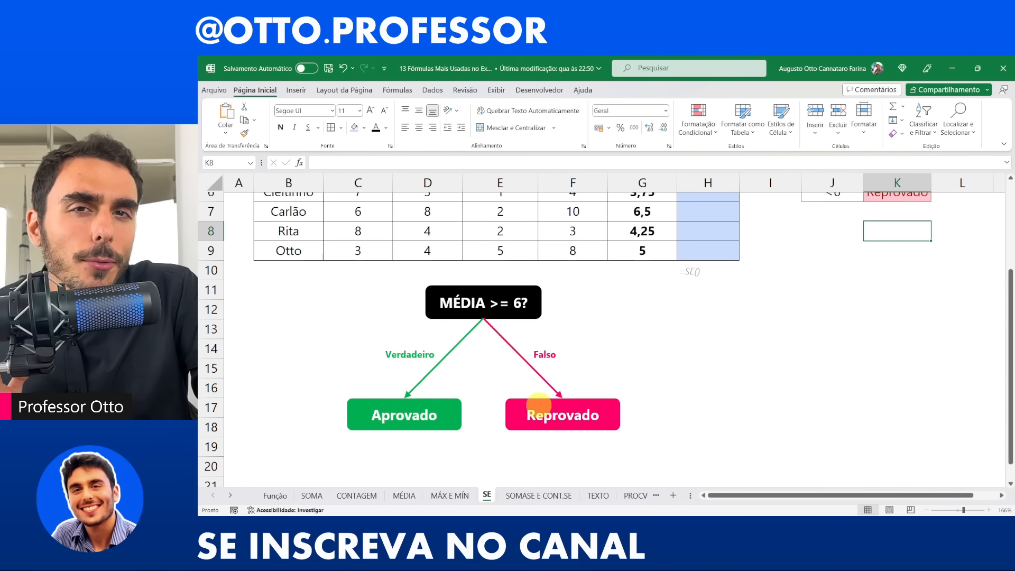
scroll(534, 415, down, 1)
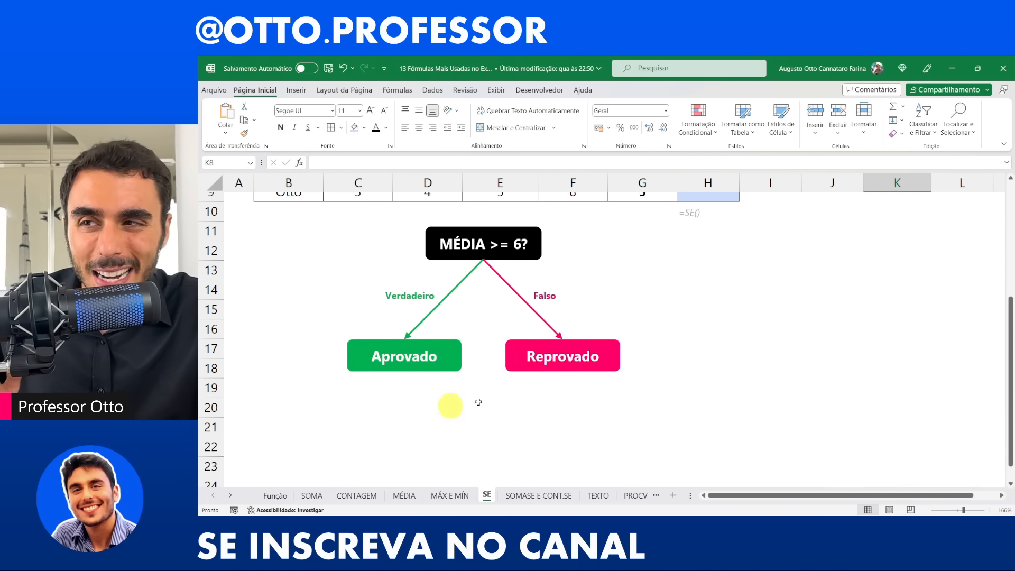